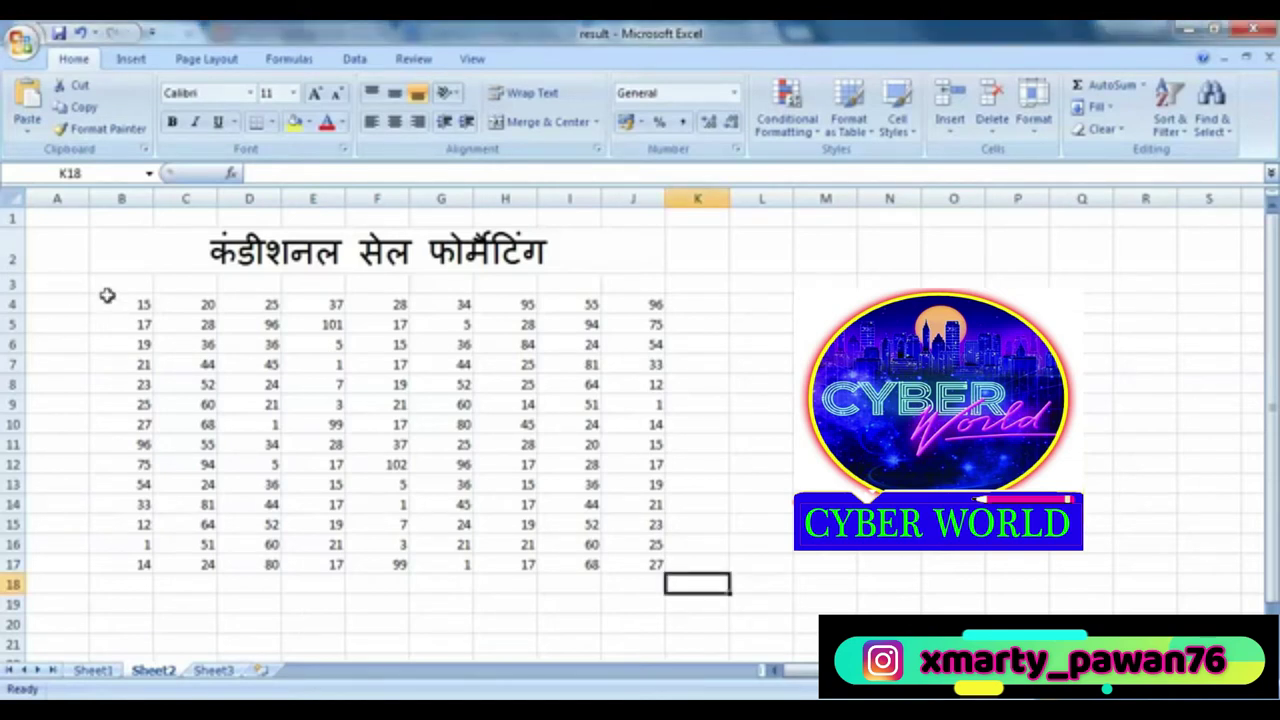
Step: Select B4:J17 and bring up the Conditional Formatting choices for it
{"action": "mouse_move", "coordinate": [109, 297]}
{"action": "left_mouse_down"}
{"action": "mouse_move", "coordinate": [377, 412]}
{"action": "mouse_move", "coordinate": [652, 562]}
{"action": "left_mouse_up"}
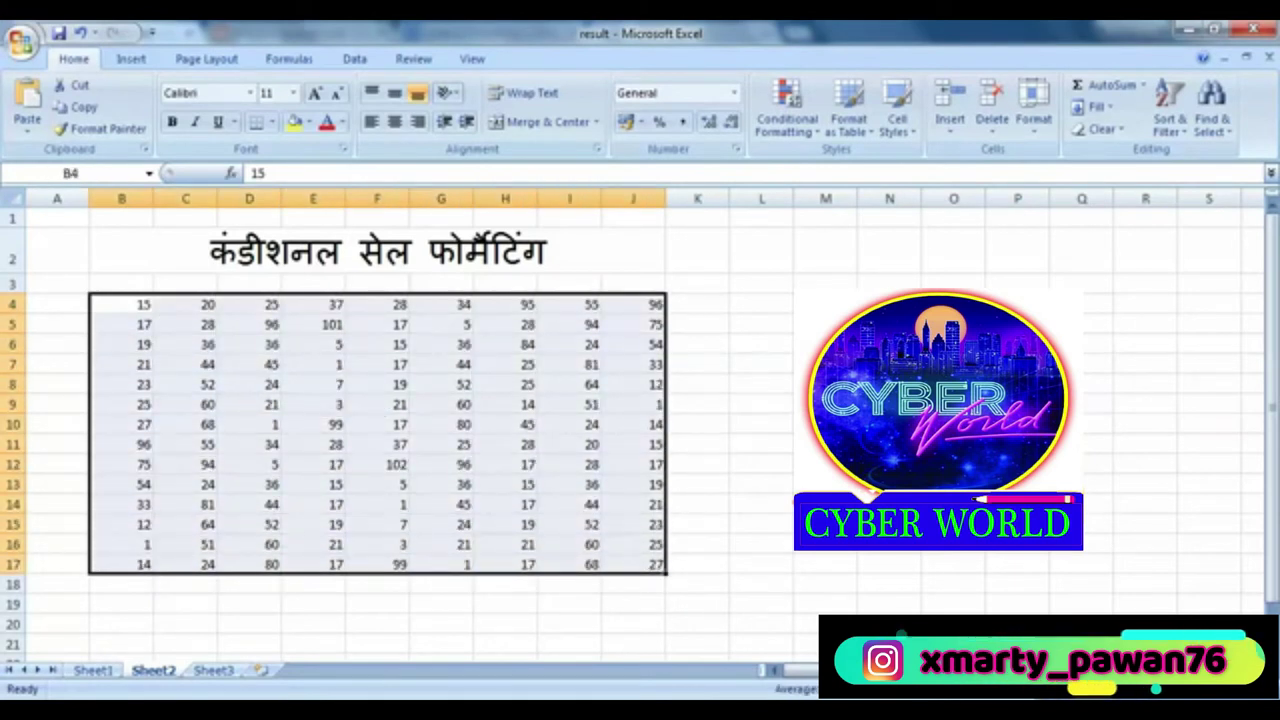
{"action": "left_click", "coordinate": [797, 128]}
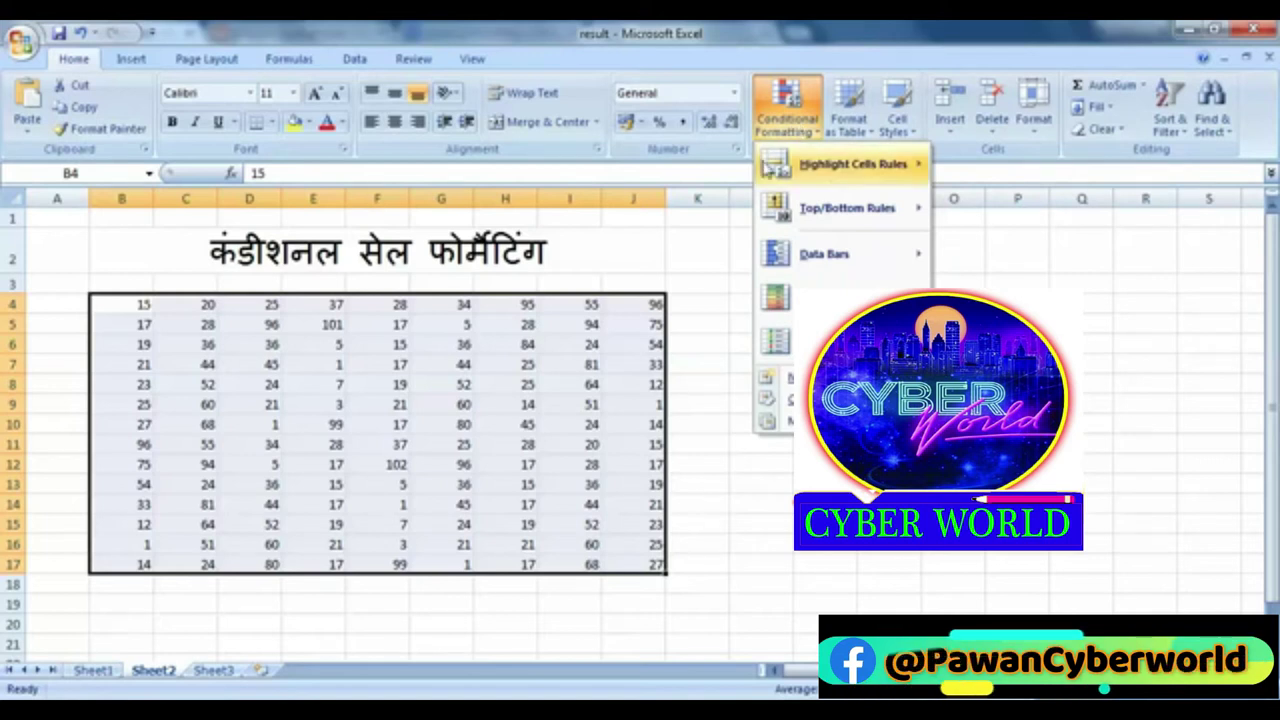
{"action": "mouse_move", "coordinate": [852, 164]}
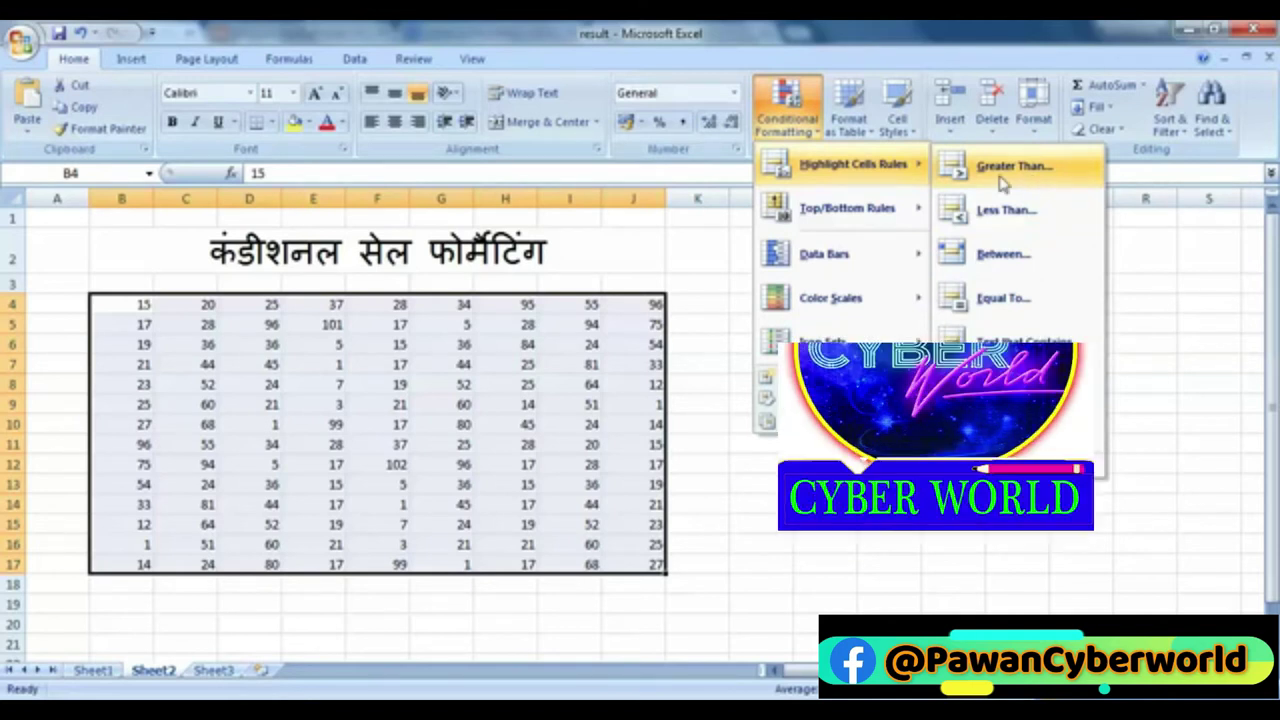
Step: Add a Greater Than 100 rule formatted with Green Fill with Dark Green Text
{"action": "left_click", "coordinate": [1035, 183]}
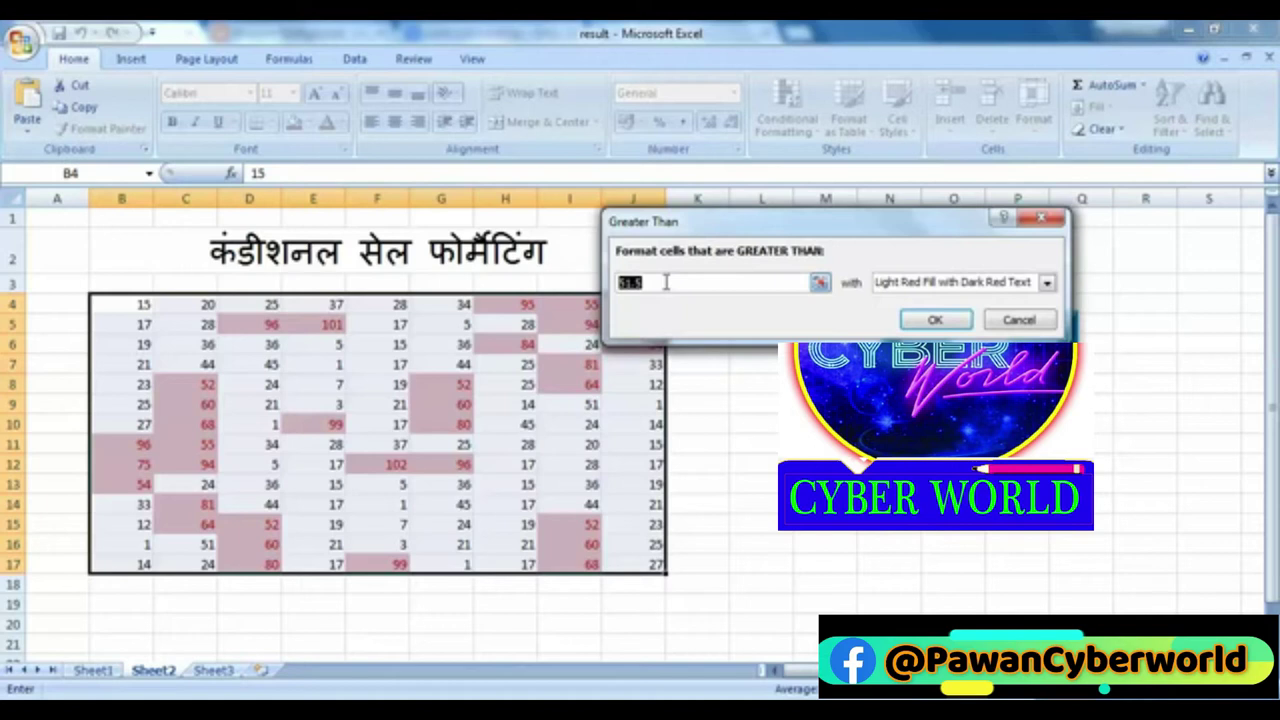
{"action": "type", "text": "100"}
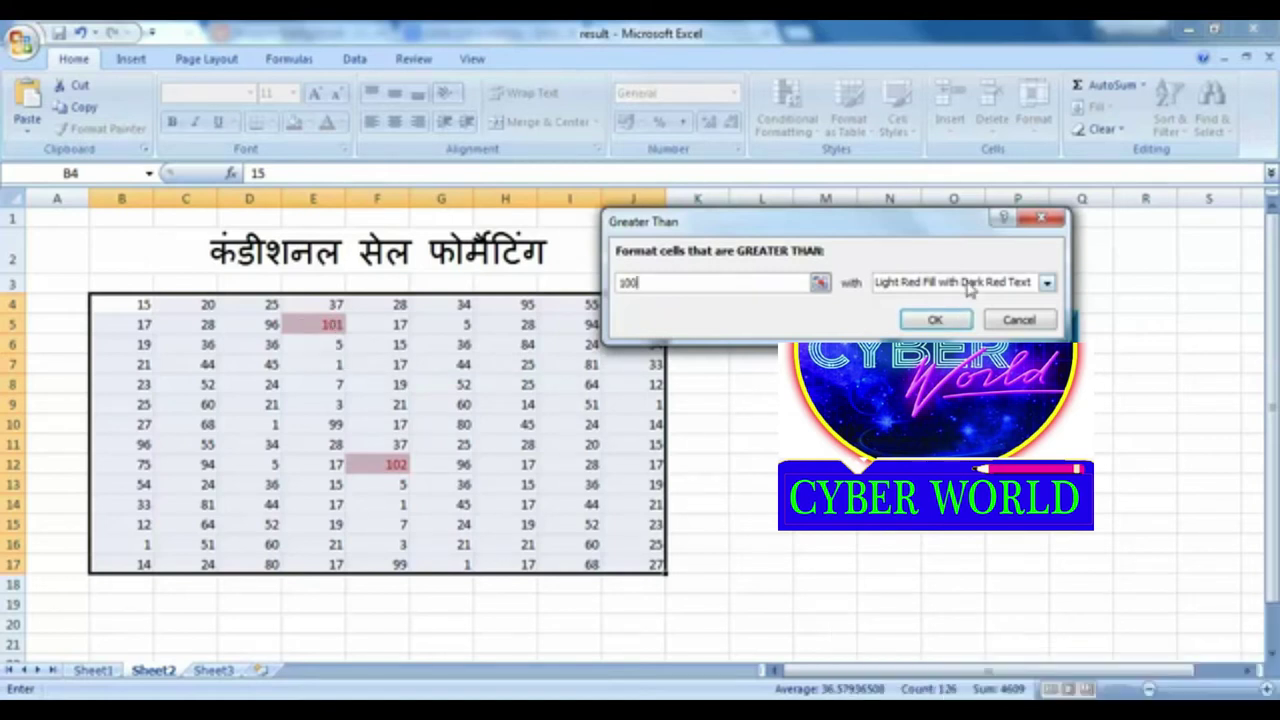
{"action": "left_click", "coordinate": [1046, 282]}
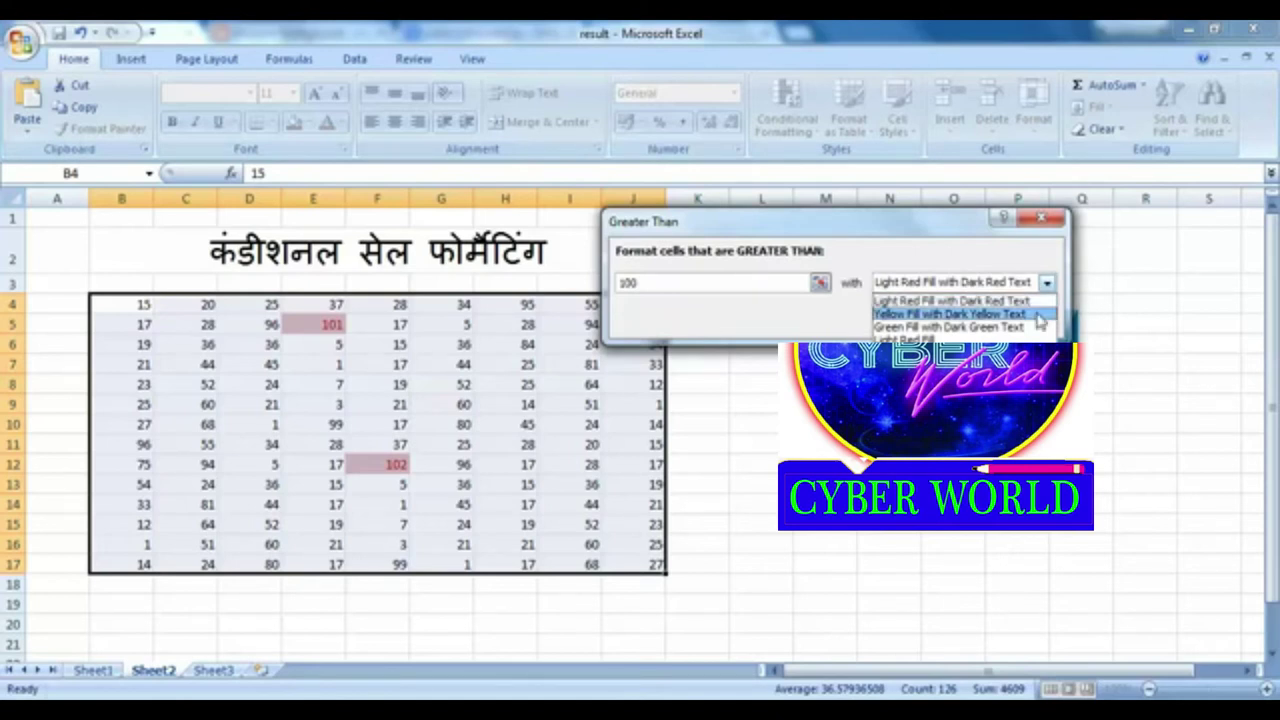
{"action": "left_click", "coordinate": [950, 314]}
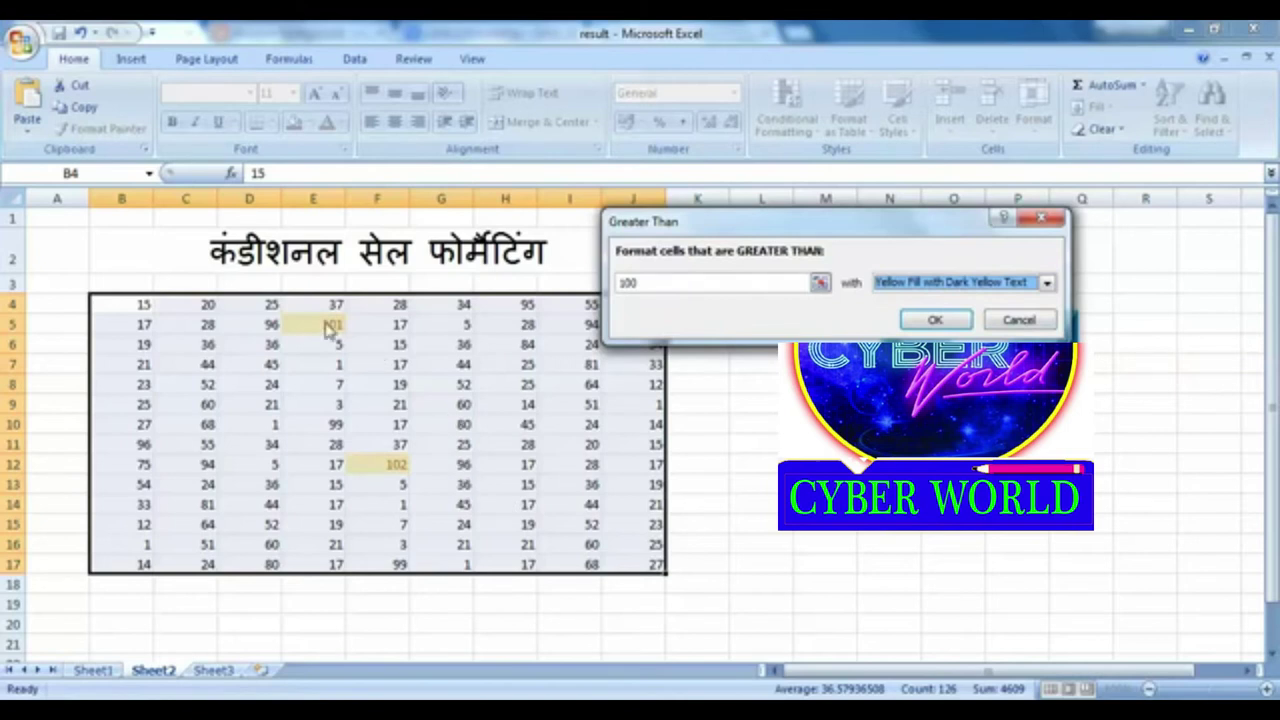
{"action": "left_click", "coordinate": [992, 290]}
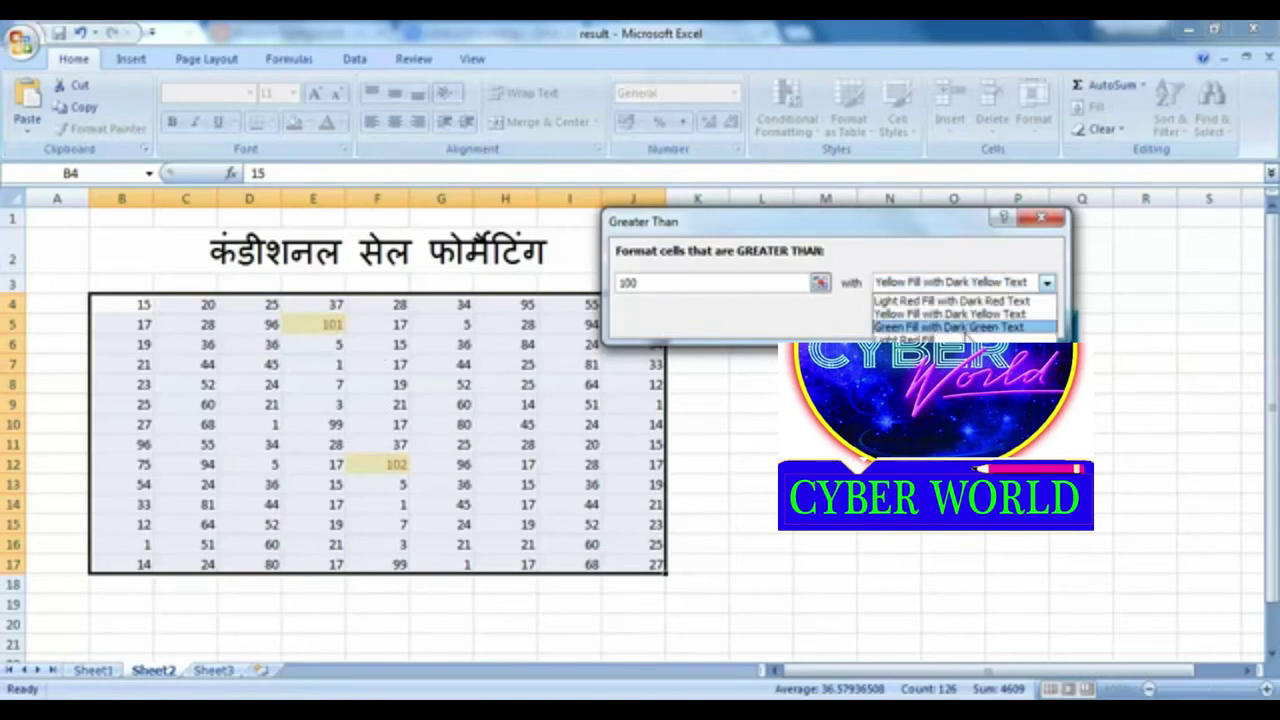
{"action": "left_click", "coordinate": [963, 328]}
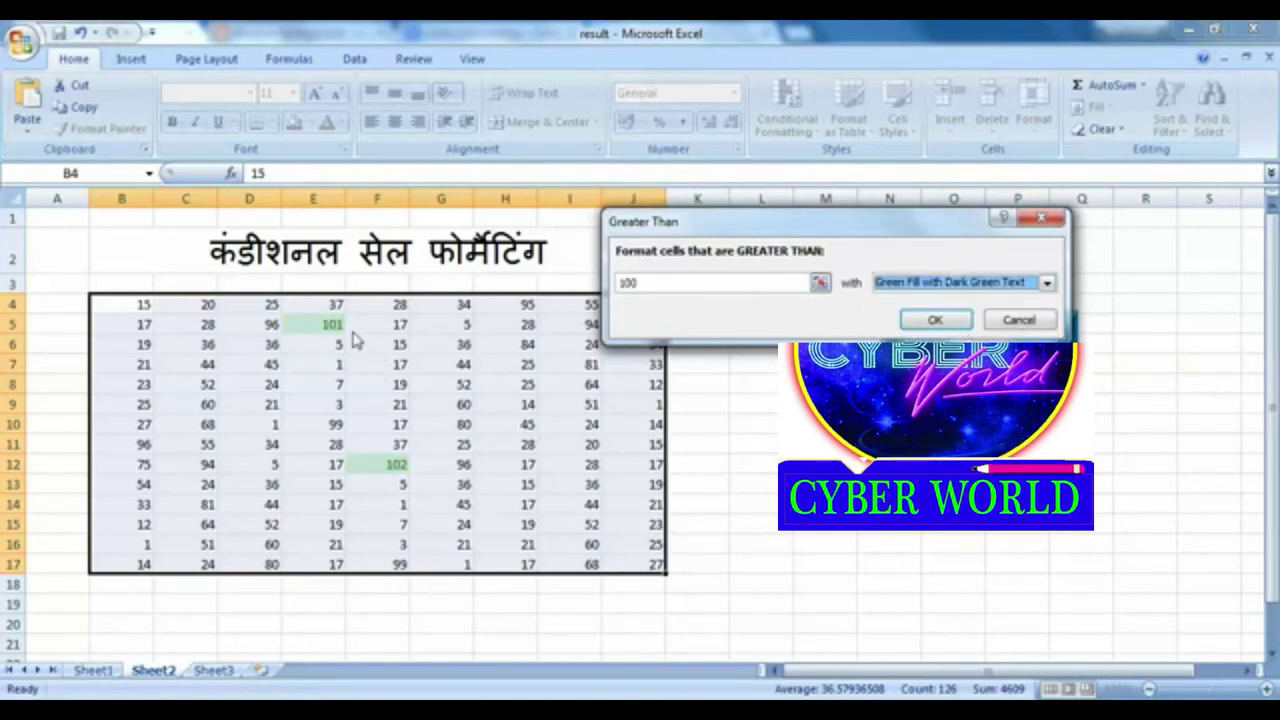
{"action": "left_click", "coordinate": [935, 319]}
{"action": "left_click", "coordinate": [697, 404]}
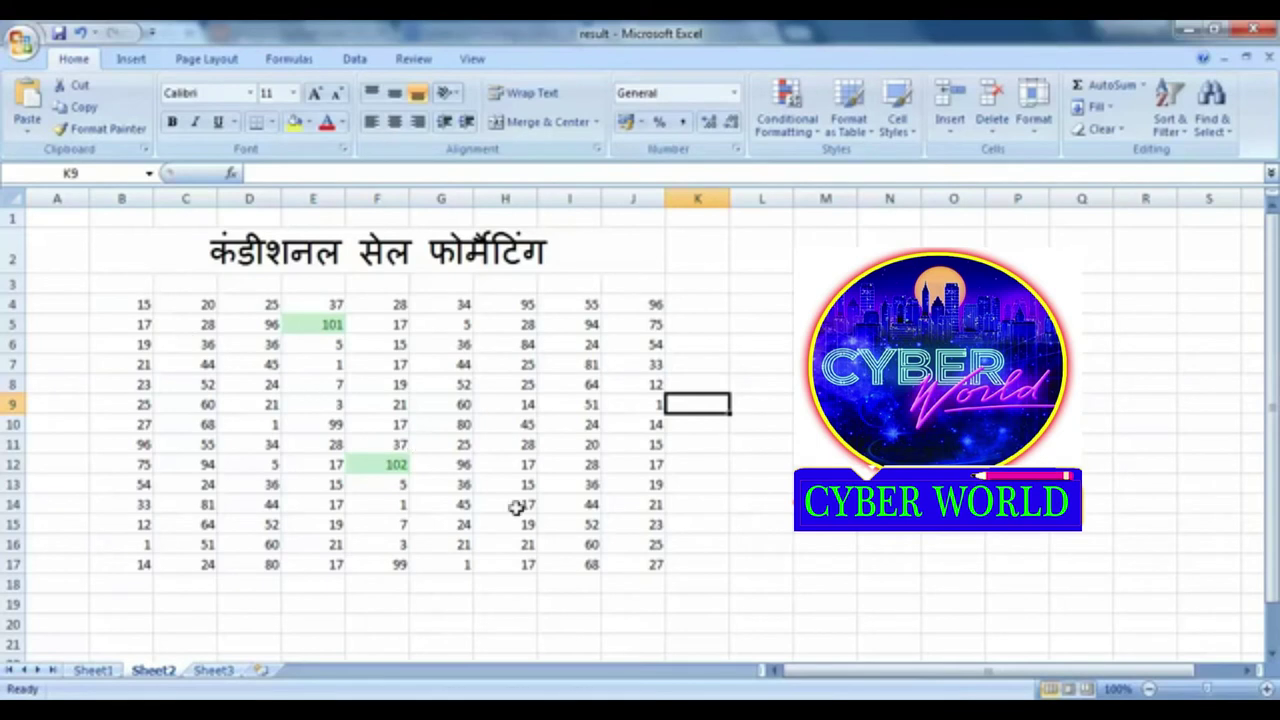
Step: Change cell G8 to 101, then reselect the grid B4:J17
{"action": "left_click", "coordinate": [443, 390]}
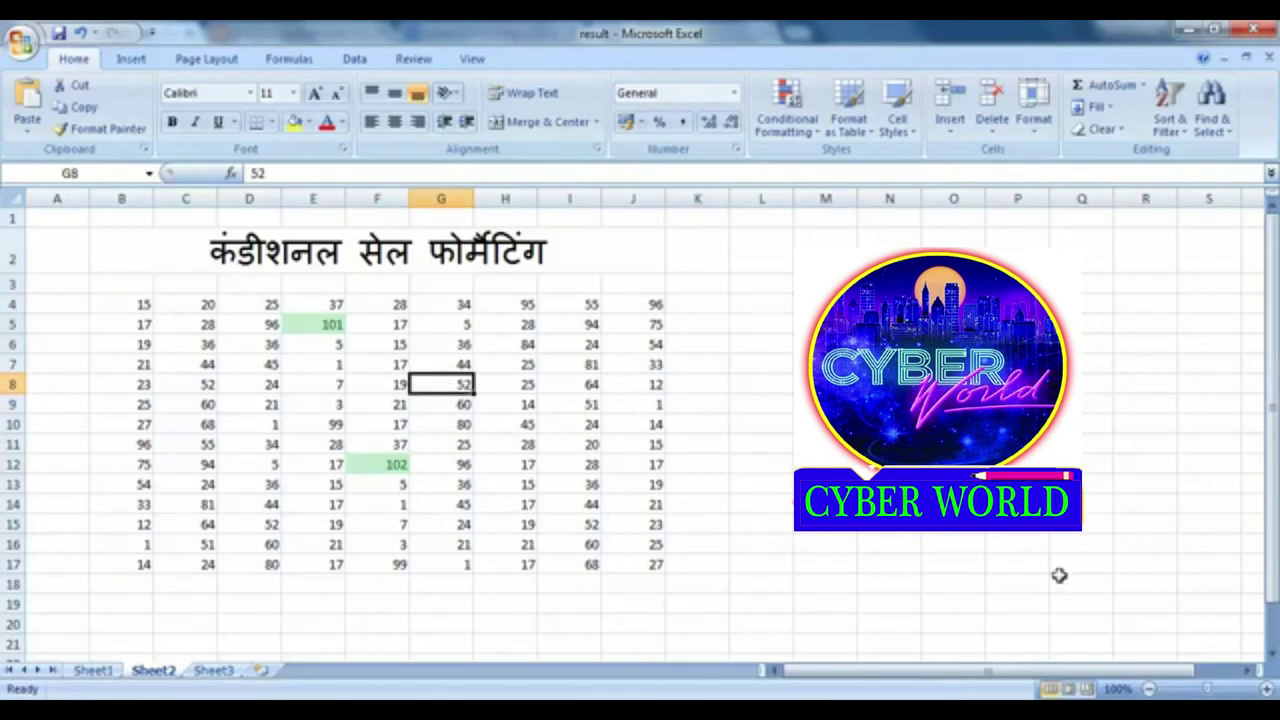
{"action": "type", "text": "101"}
{"action": "key", "text": "Return"}
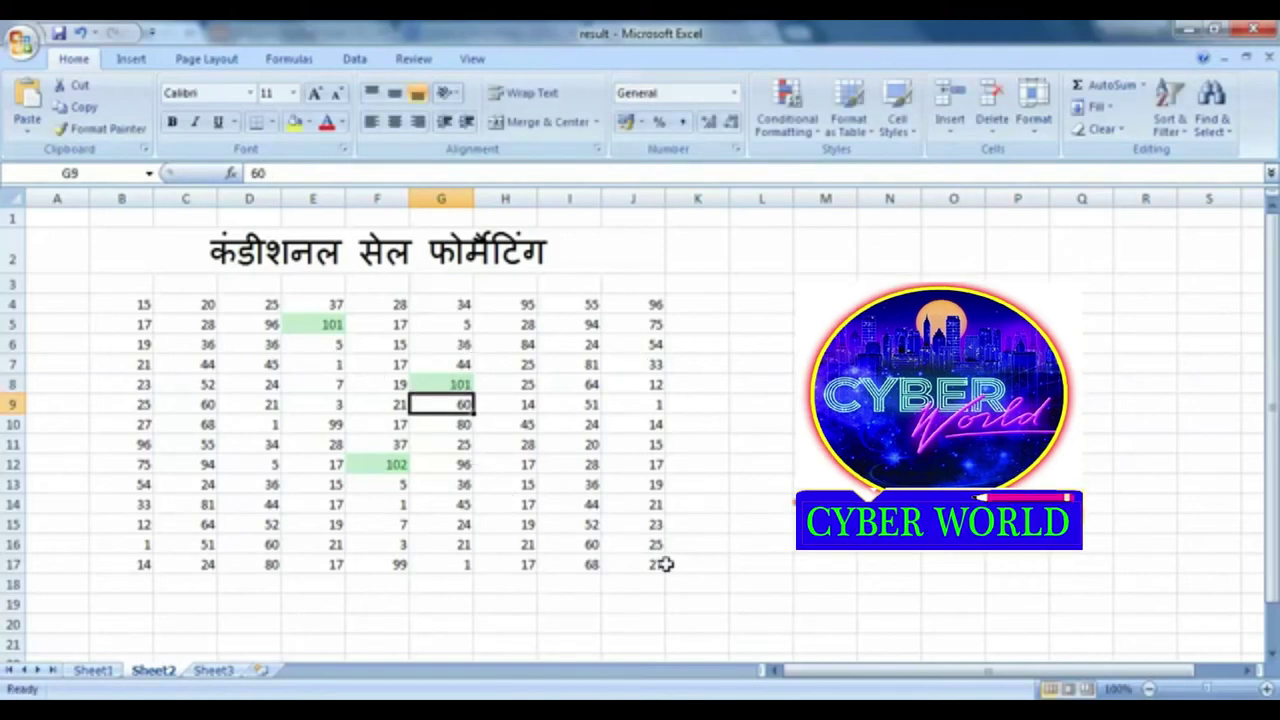
{"action": "left_click_drag", "start_coordinate": [125, 304], "coordinate": [645, 562]}
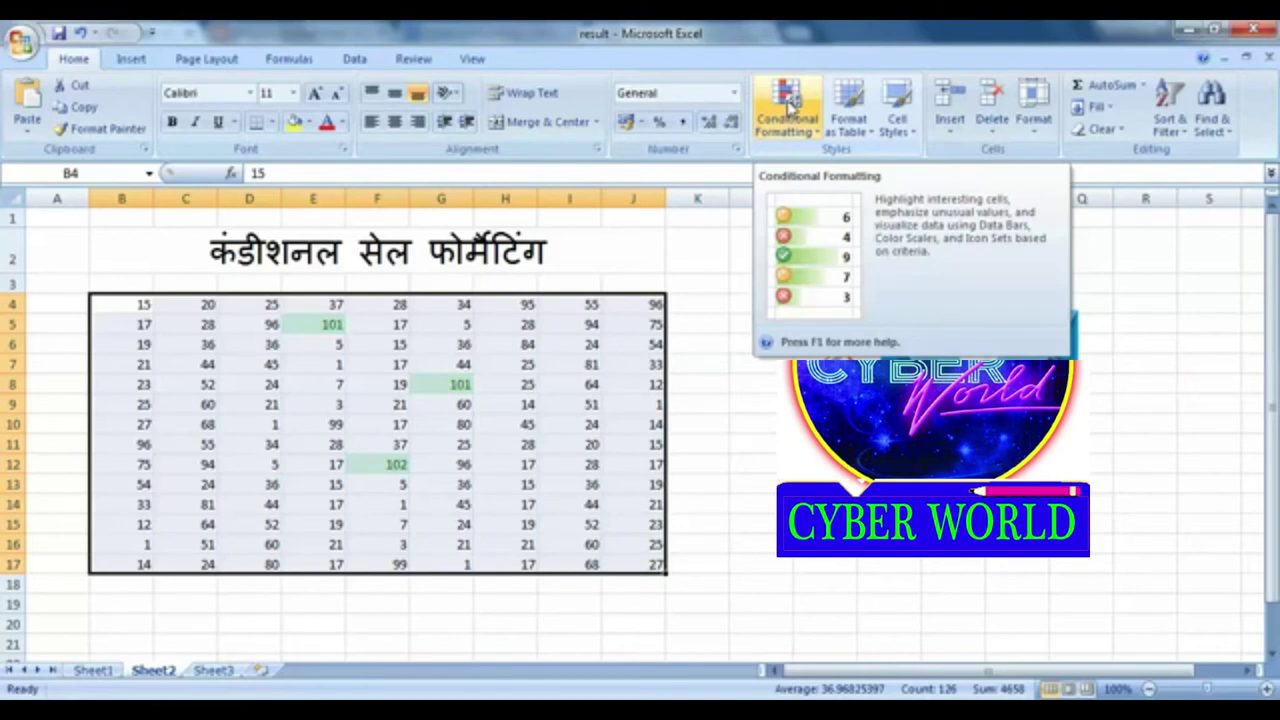
Step: Clear the conditional formatting rules from the selected cells B4:J17
{"action": "left_click", "coordinate": [789, 104]}
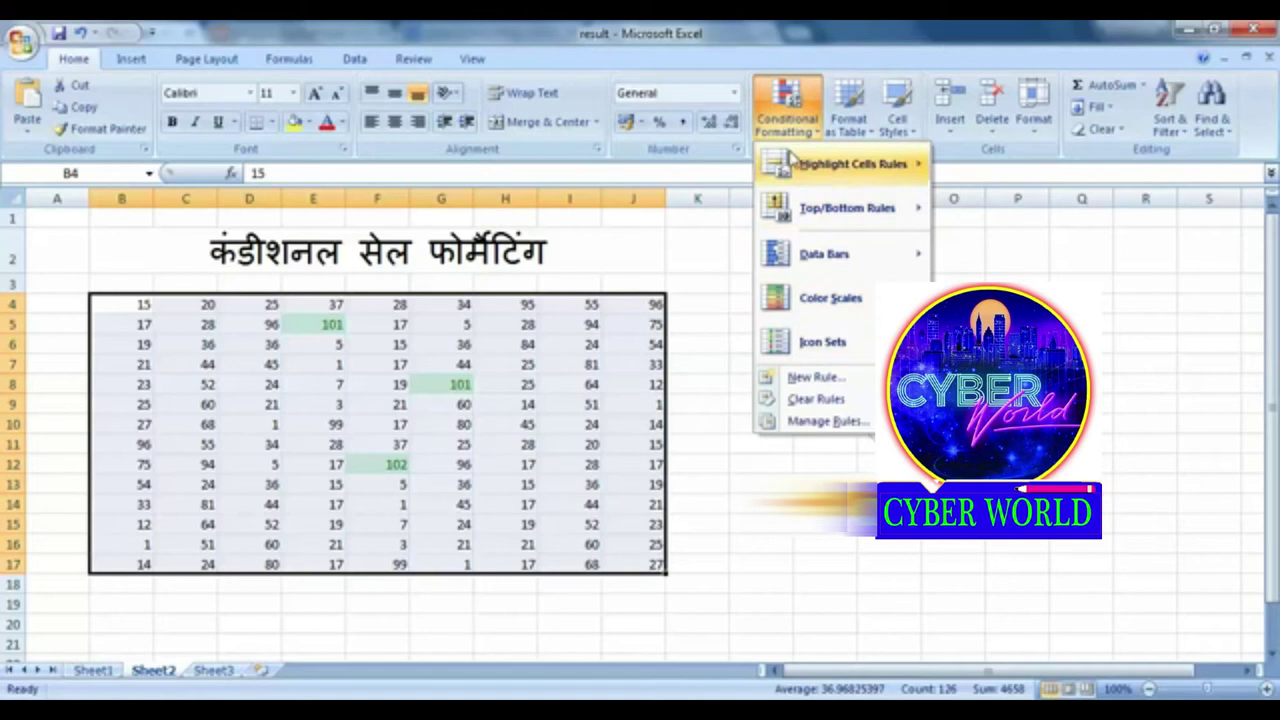
{"action": "mouse_move", "coordinate": [816, 399]}
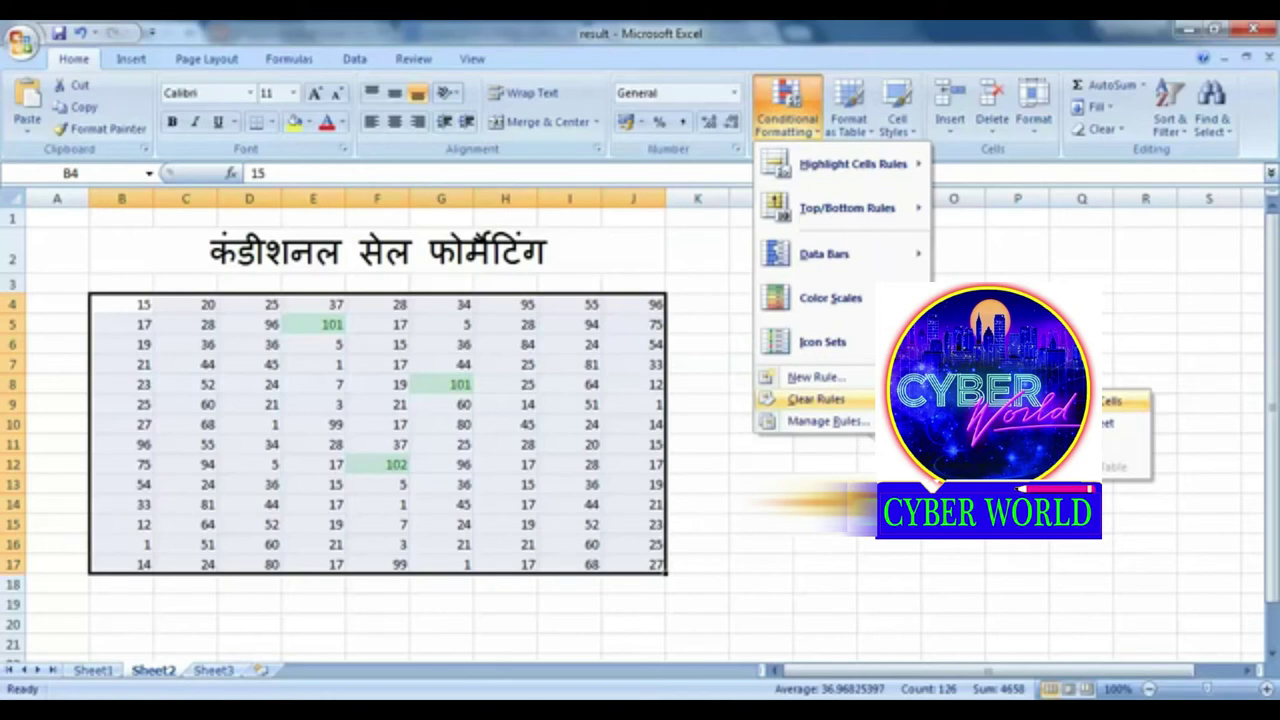
{"action": "left_click", "coordinate": [1060, 401]}
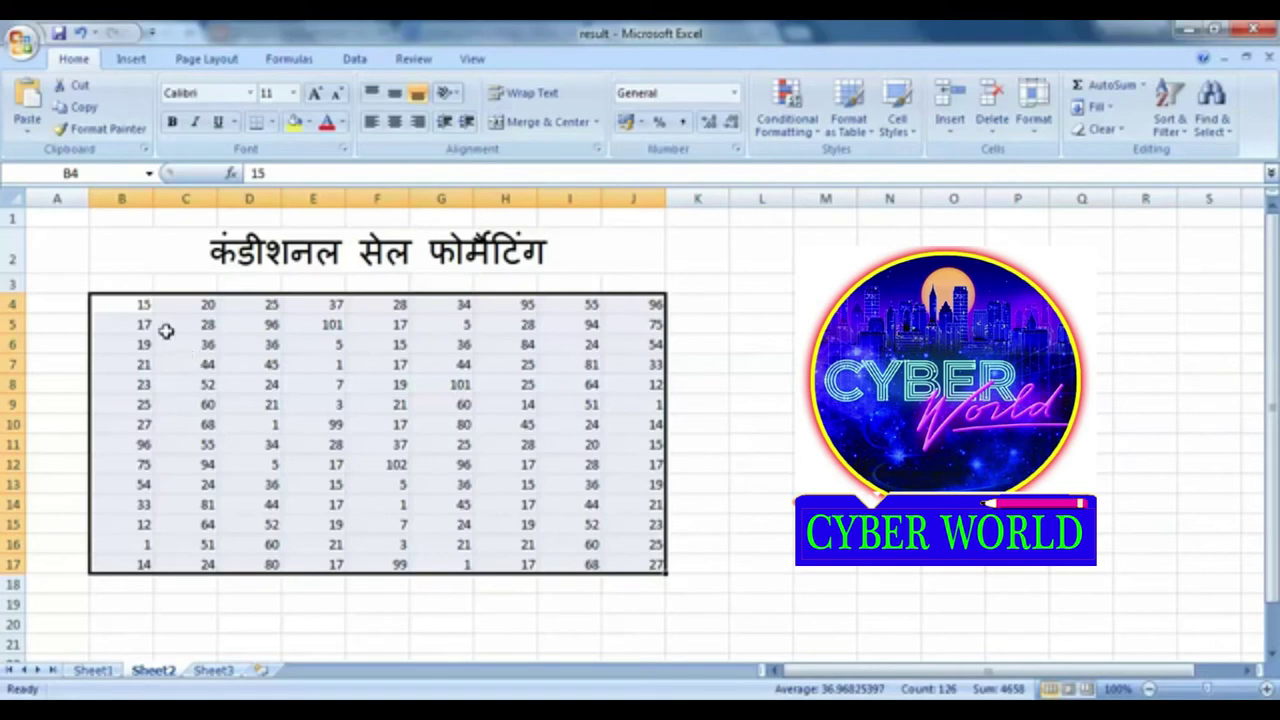
Step: Add a Less Than 10 rule using Light Red Fill with Dark Red Text
{"action": "left_click", "coordinate": [787, 110]}
{"action": "mouse_move", "coordinate": [850, 164]}
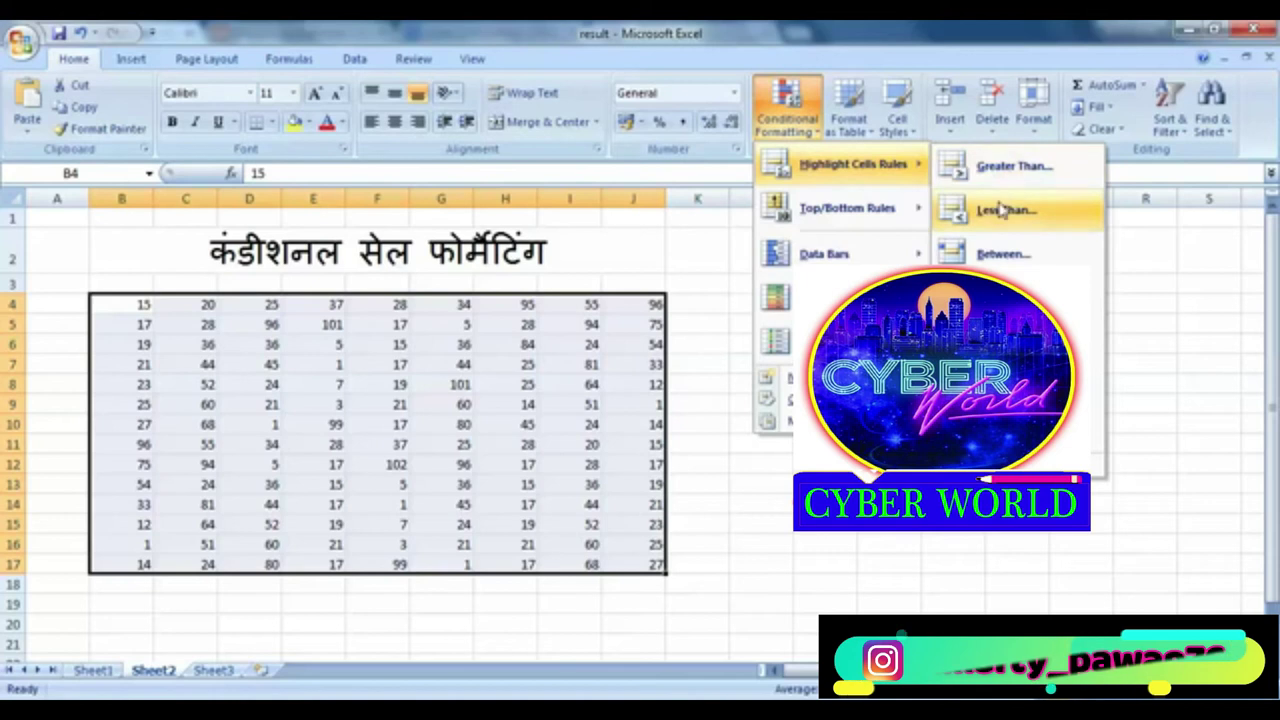
{"action": "left_click", "coordinate": [1004, 210]}
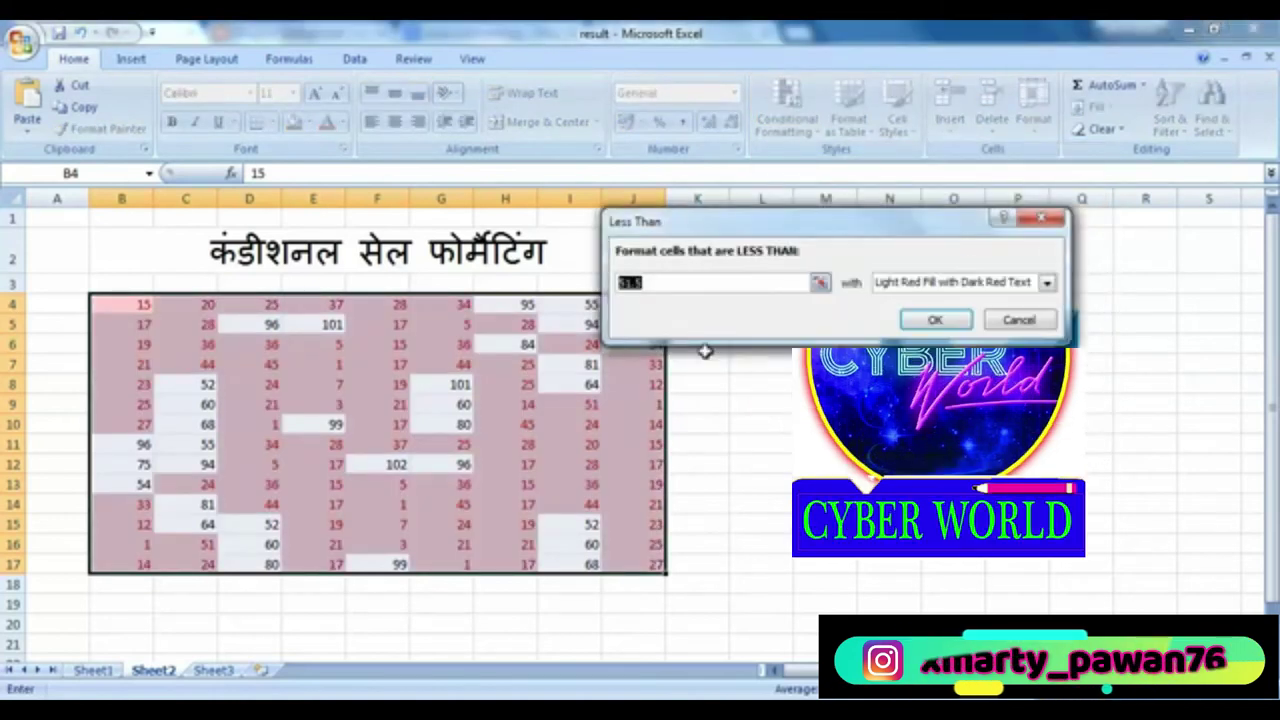
{"action": "type", "text": "30"}
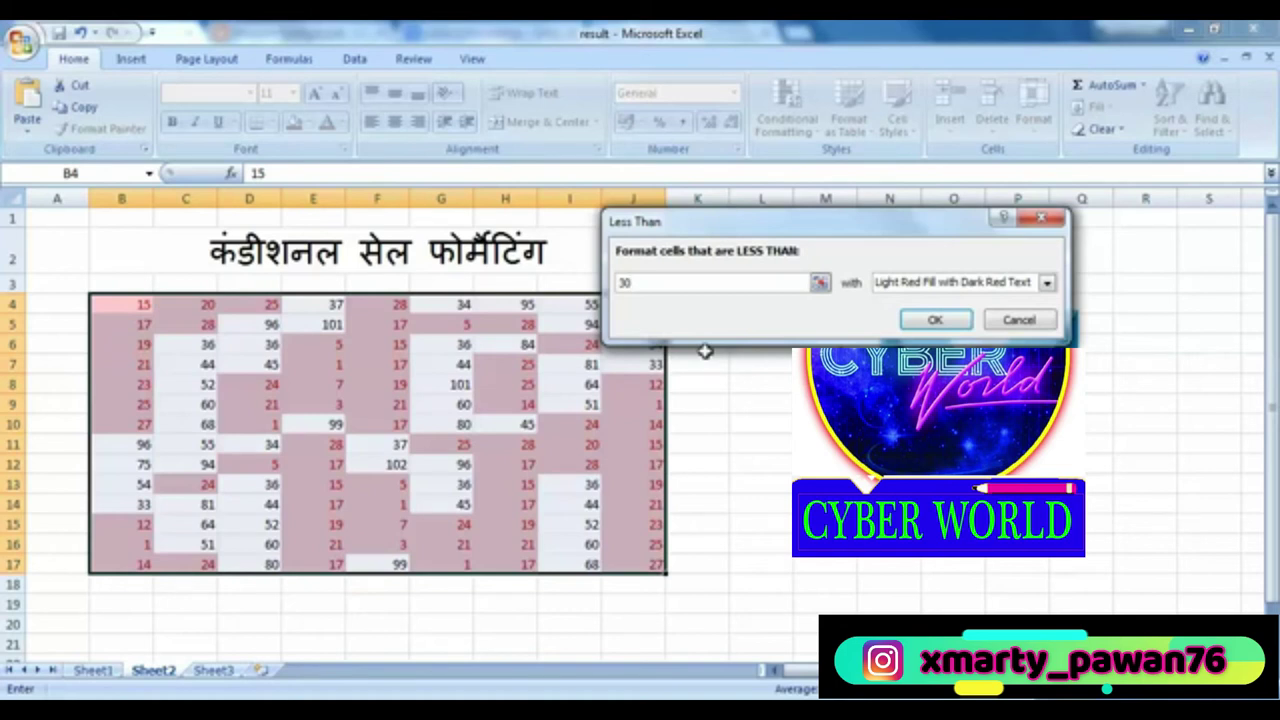
{"action": "left_click_drag", "start_coordinate": [678, 280], "coordinate": [595, 288]}
{"action": "type", "text": "10"}
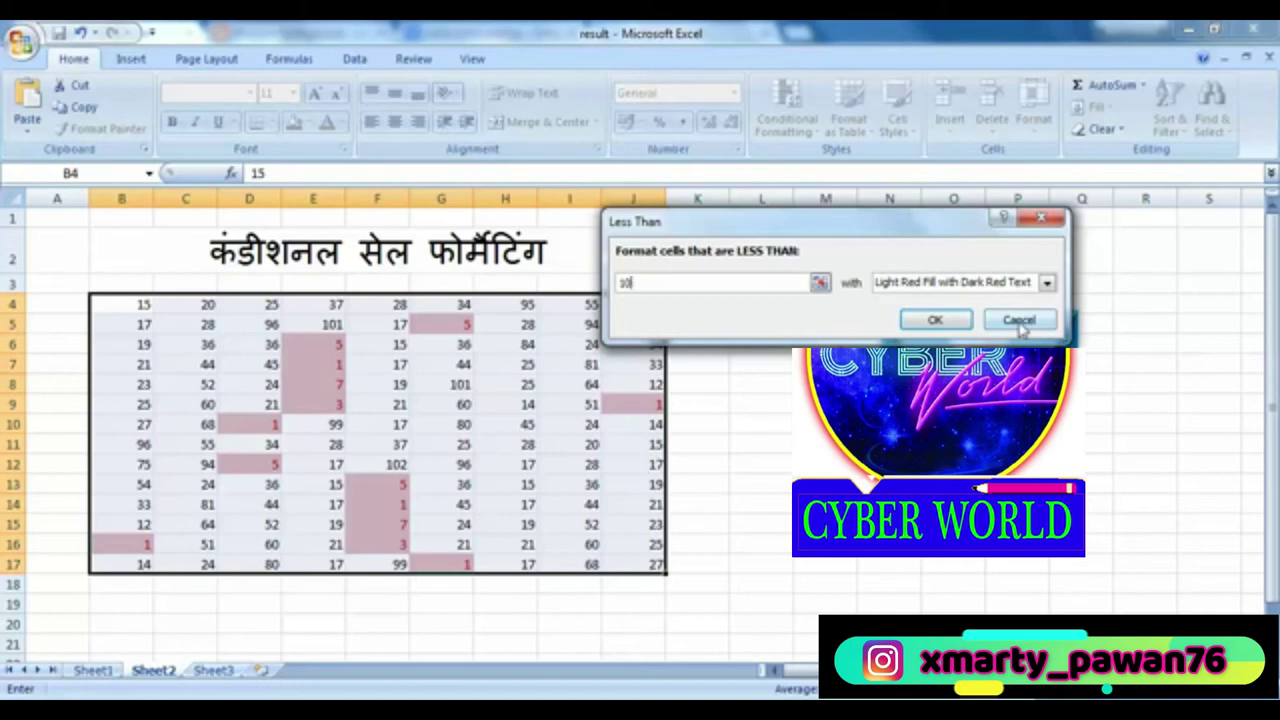
{"action": "left_click", "coordinate": [1045, 283]}
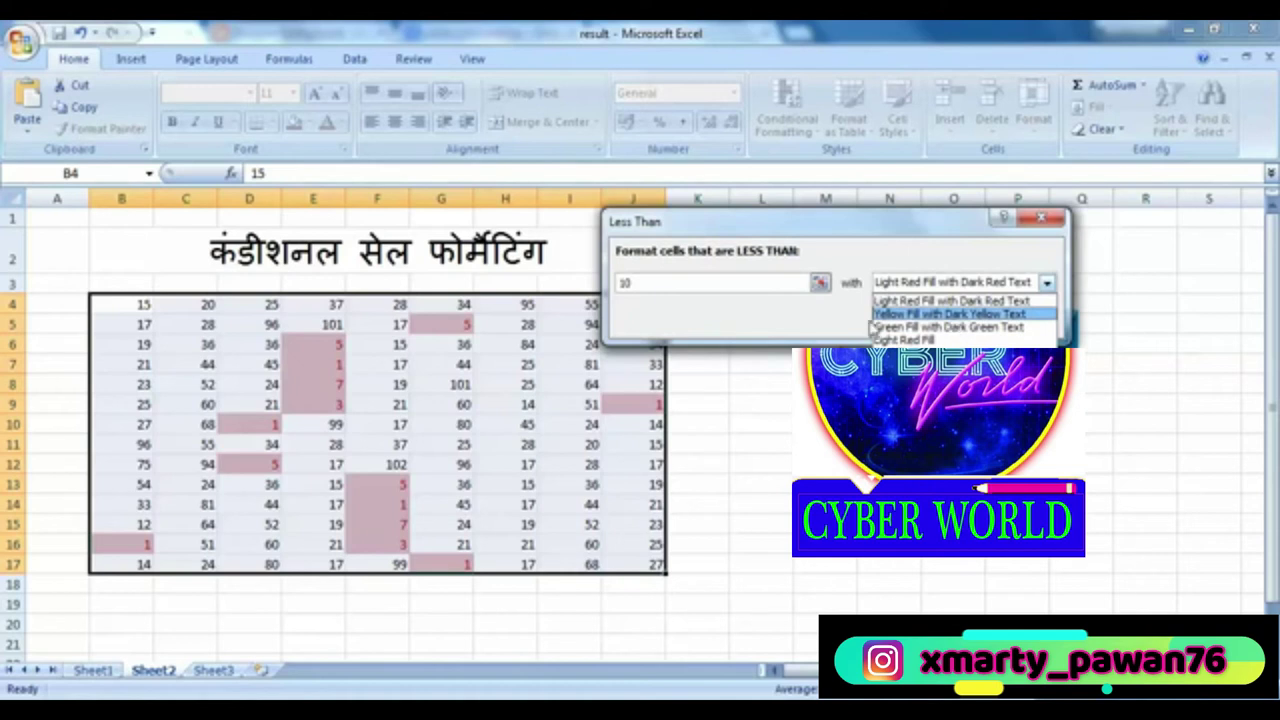
{"action": "left_click", "coordinate": [834, 323]}
{"action": "left_click", "coordinate": [930, 325]}
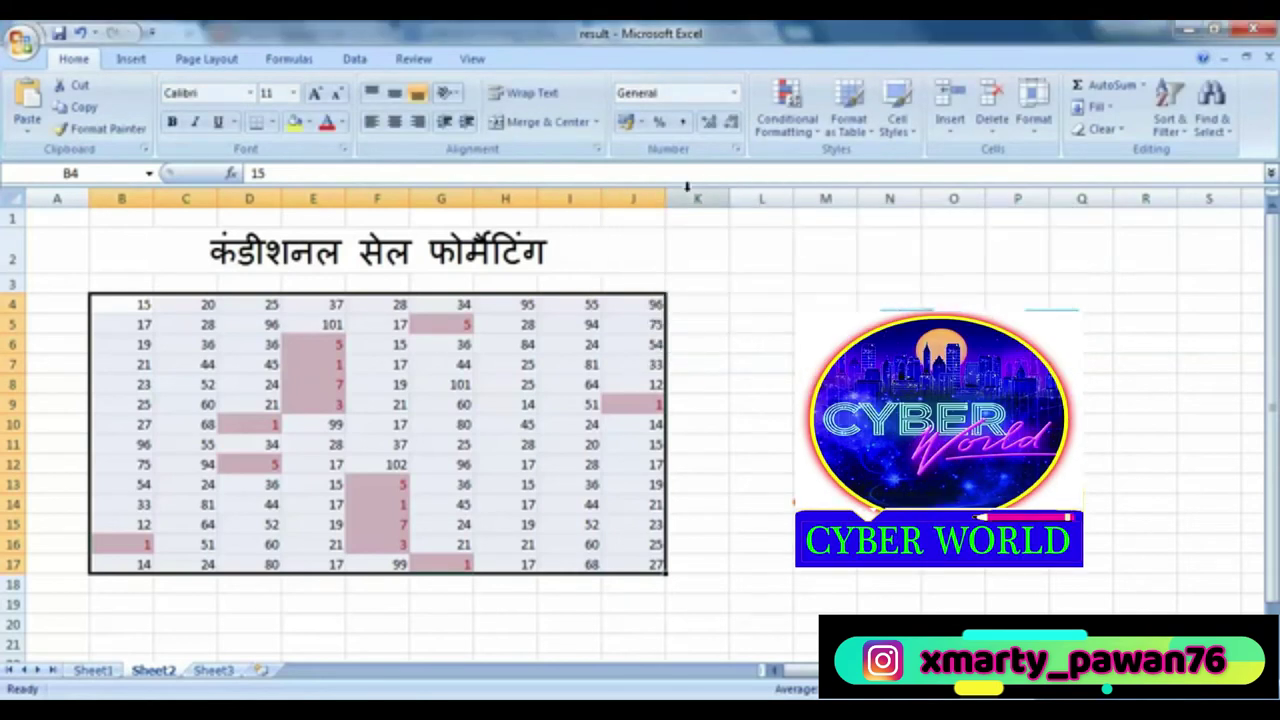
{"action": "left_click", "coordinate": [785, 115]}
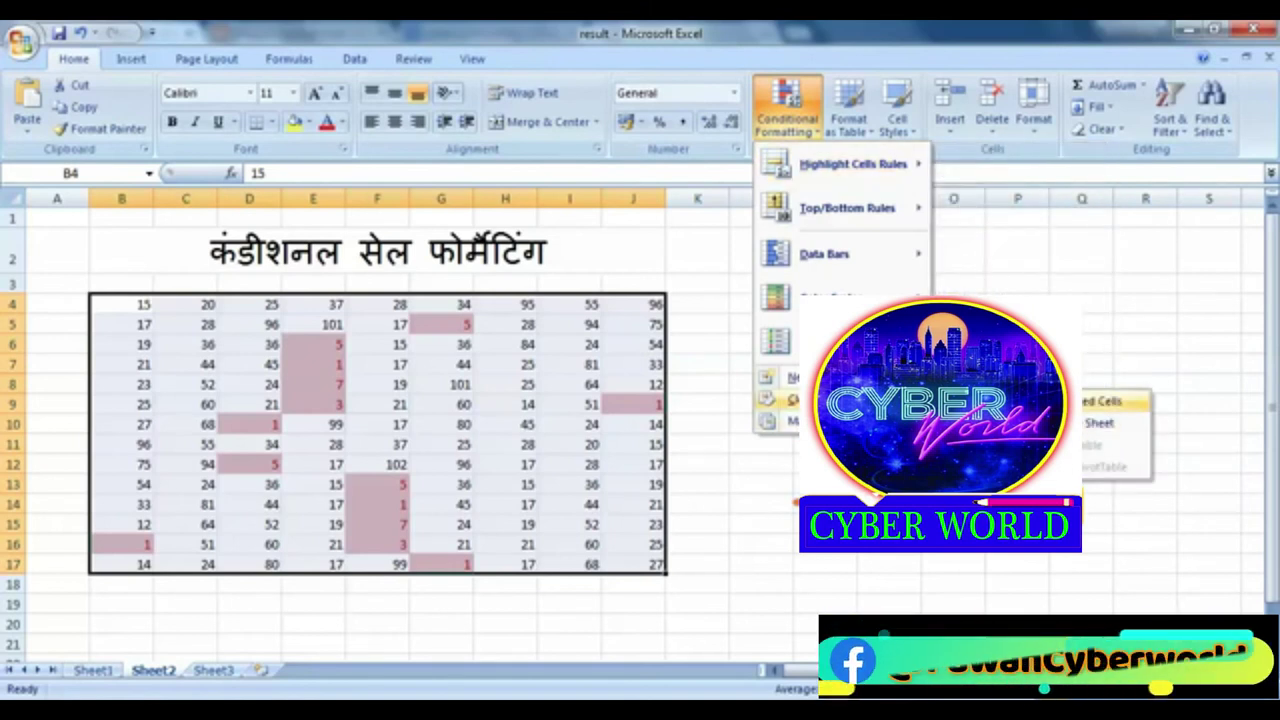
Step: Clear the conditional formatting rules from the entire sheet
{"action": "left_click", "coordinate": [1100, 423]}
{"action": "left_click", "coordinate": [780, 110]}
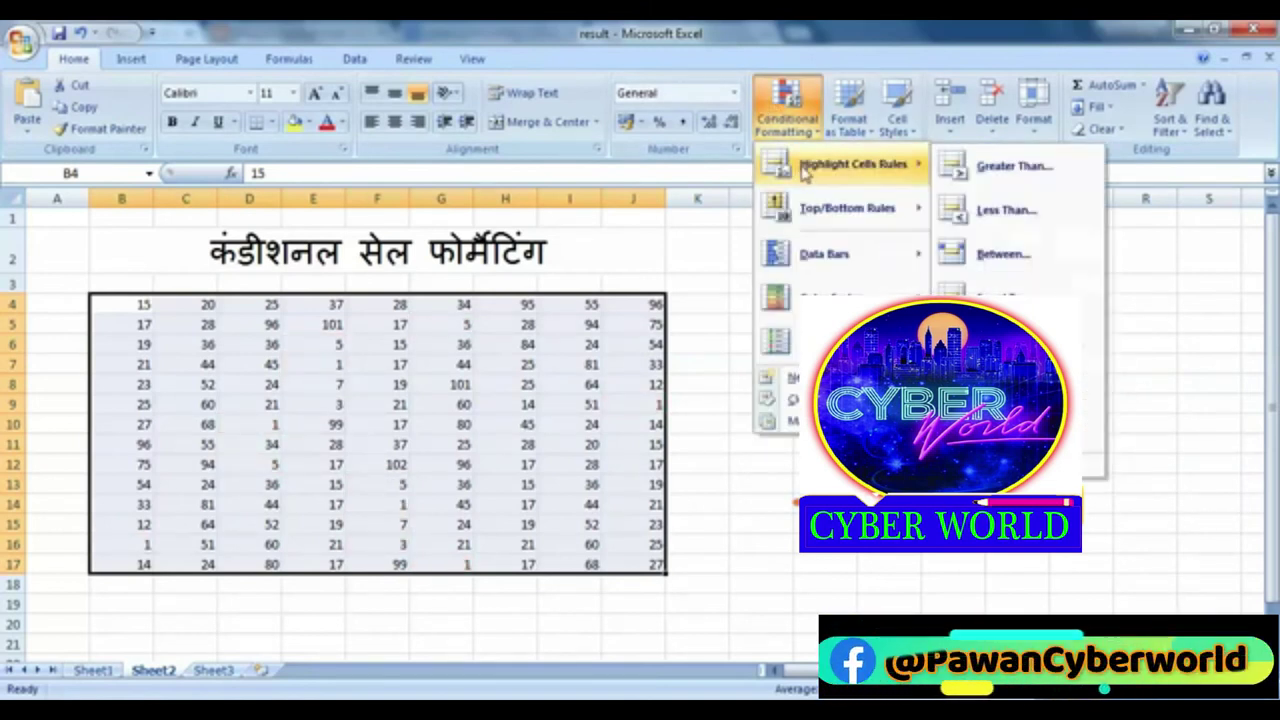
{"action": "mouse_move", "coordinate": [852, 164]}
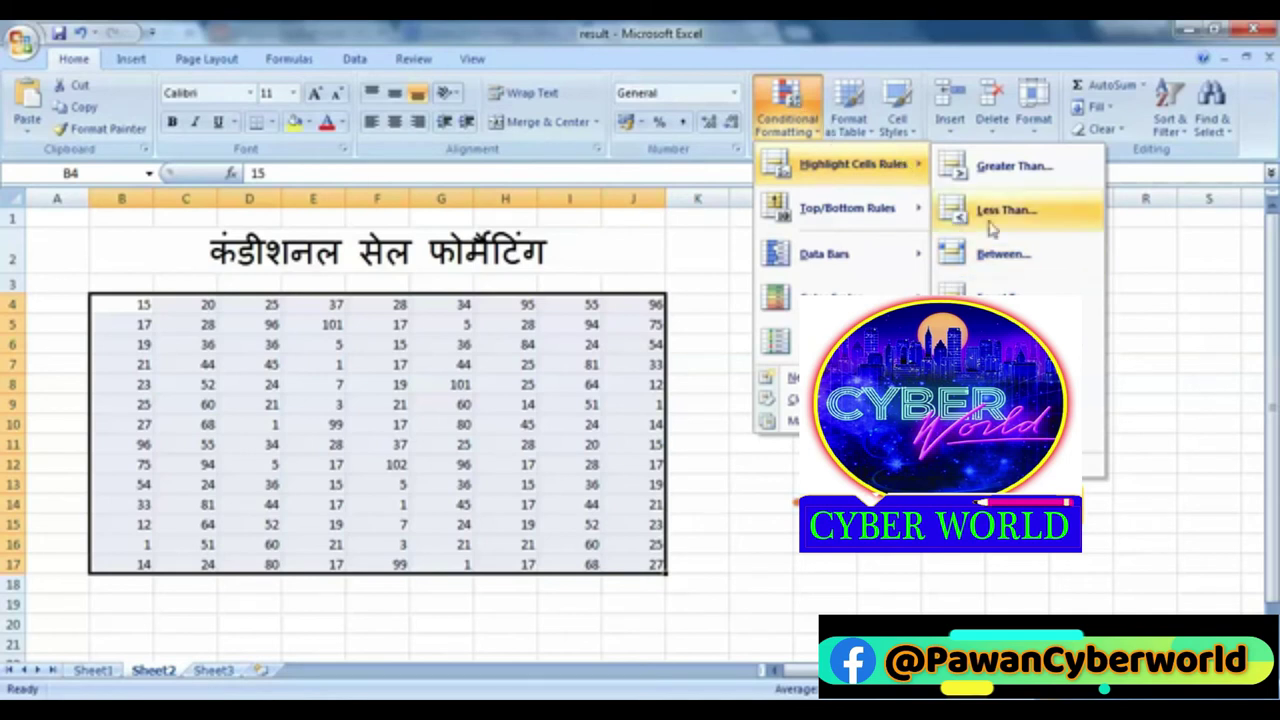
{"action": "left_click", "coordinate": [1003, 255]}
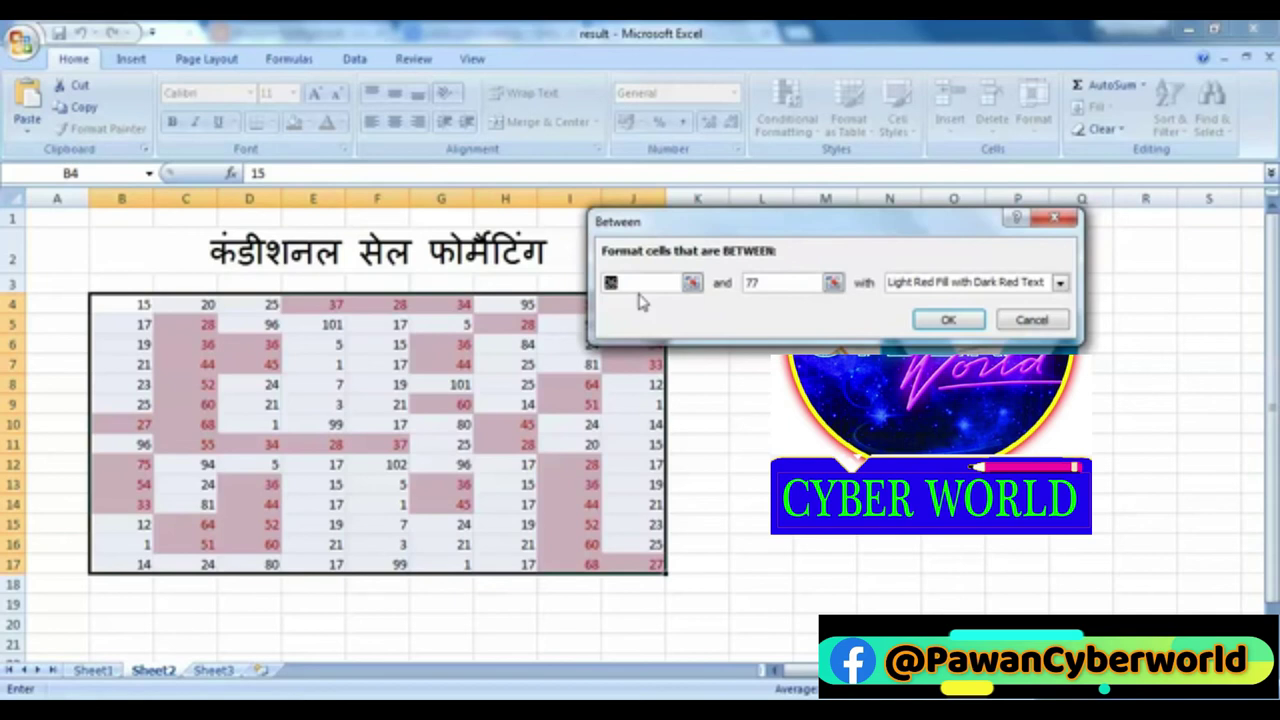
{"action": "type", "text": "30"}
{"action": "left_click", "coordinate": [760, 283]}
{"action": "key", "text": "shift+Home"}
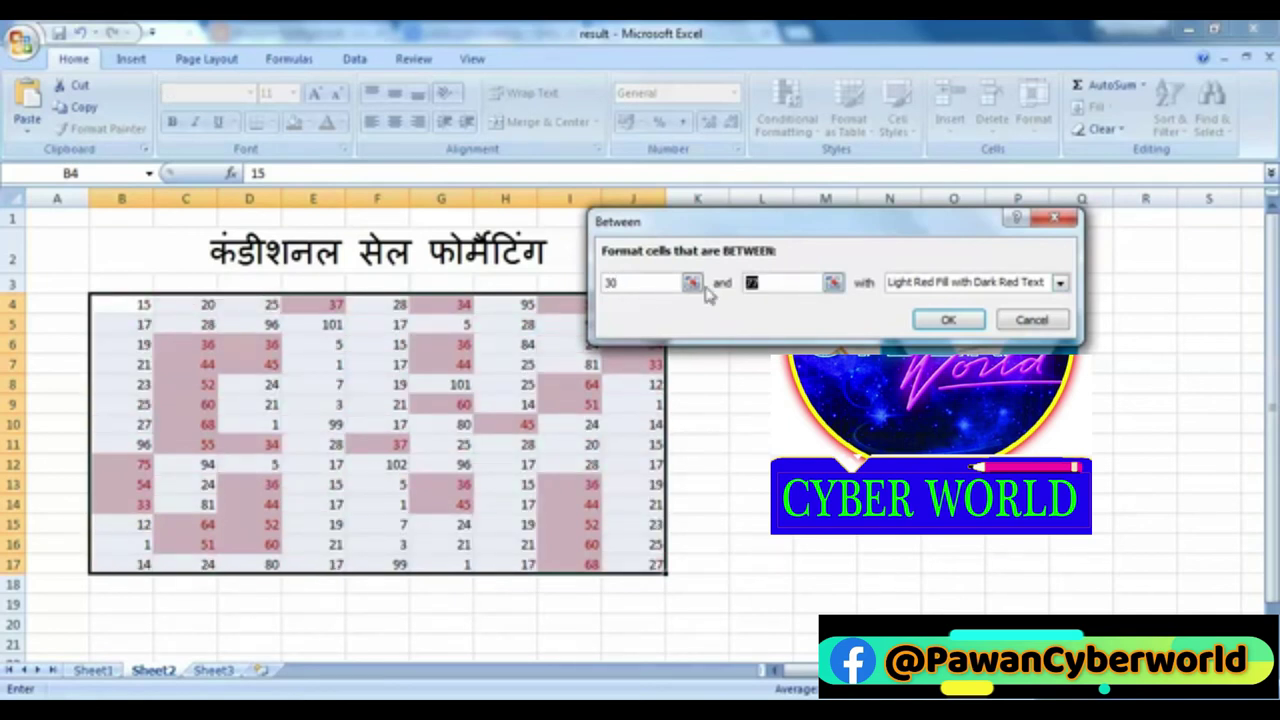
{"action": "type", "text": "50"}
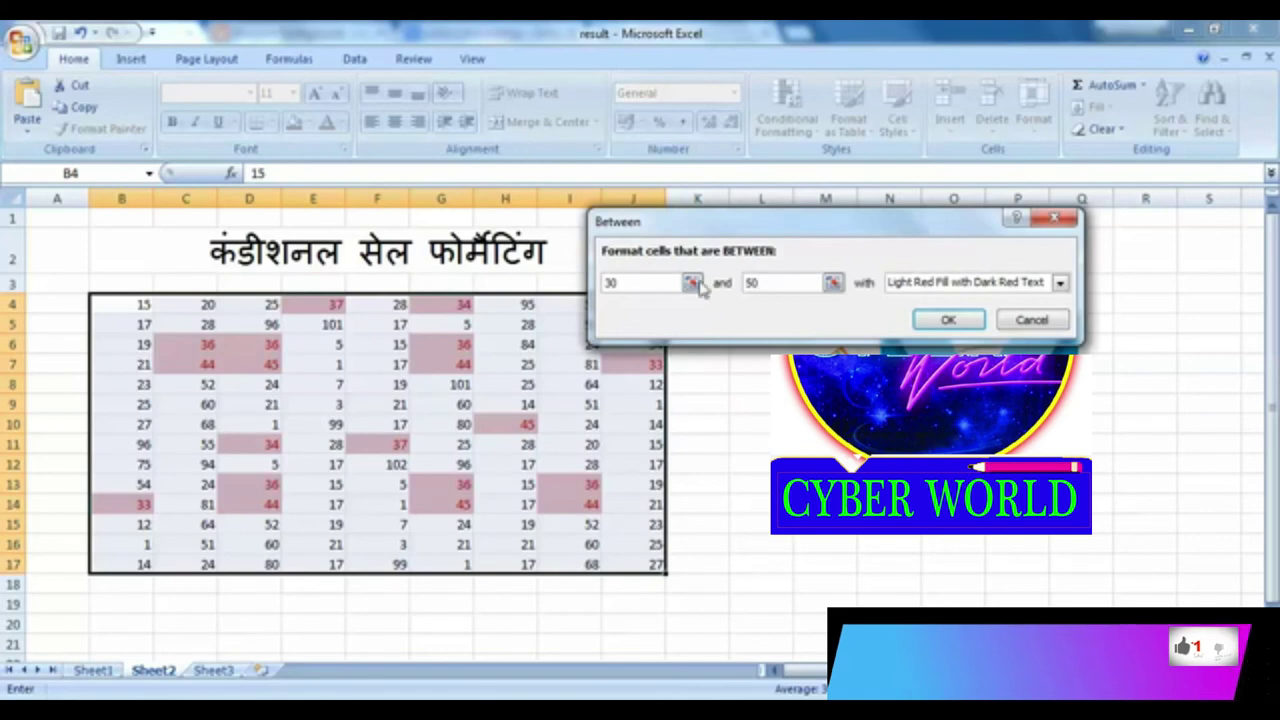
{"action": "left_click_drag", "start_coordinate": [781, 232], "coordinate": [924, 241]}
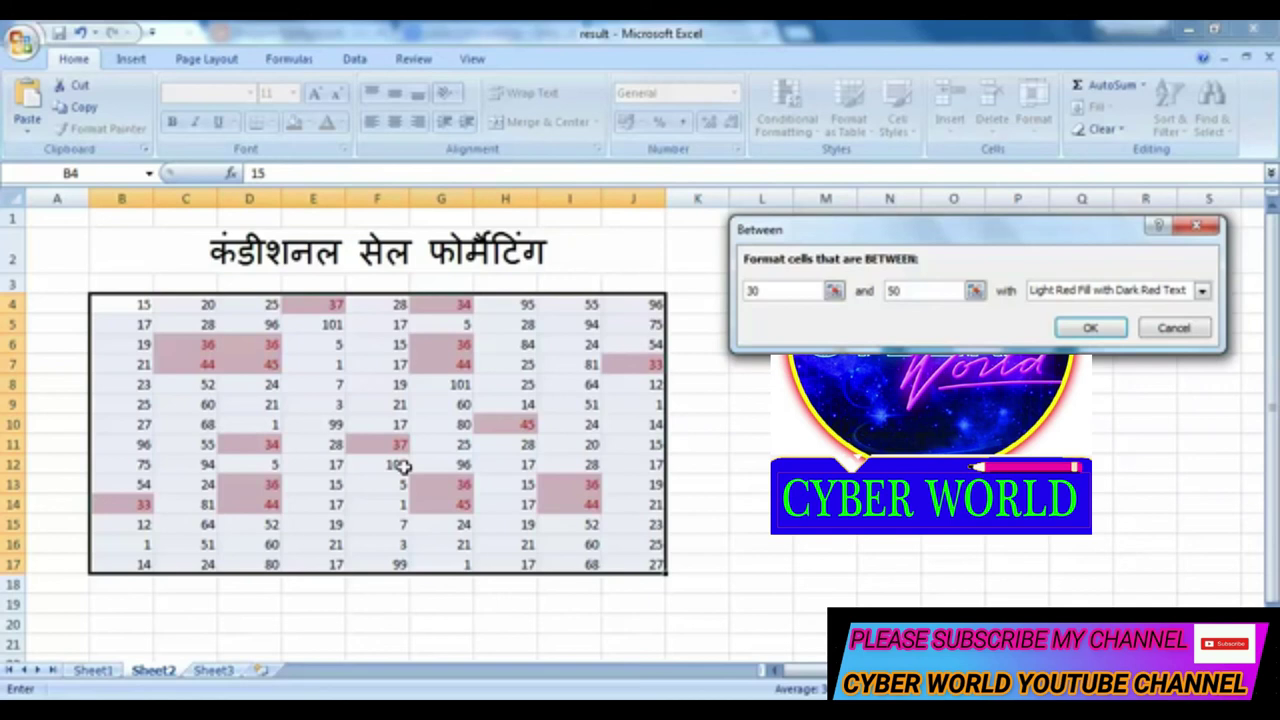
{"action": "left_click", "coordinate": [1173, 330]}
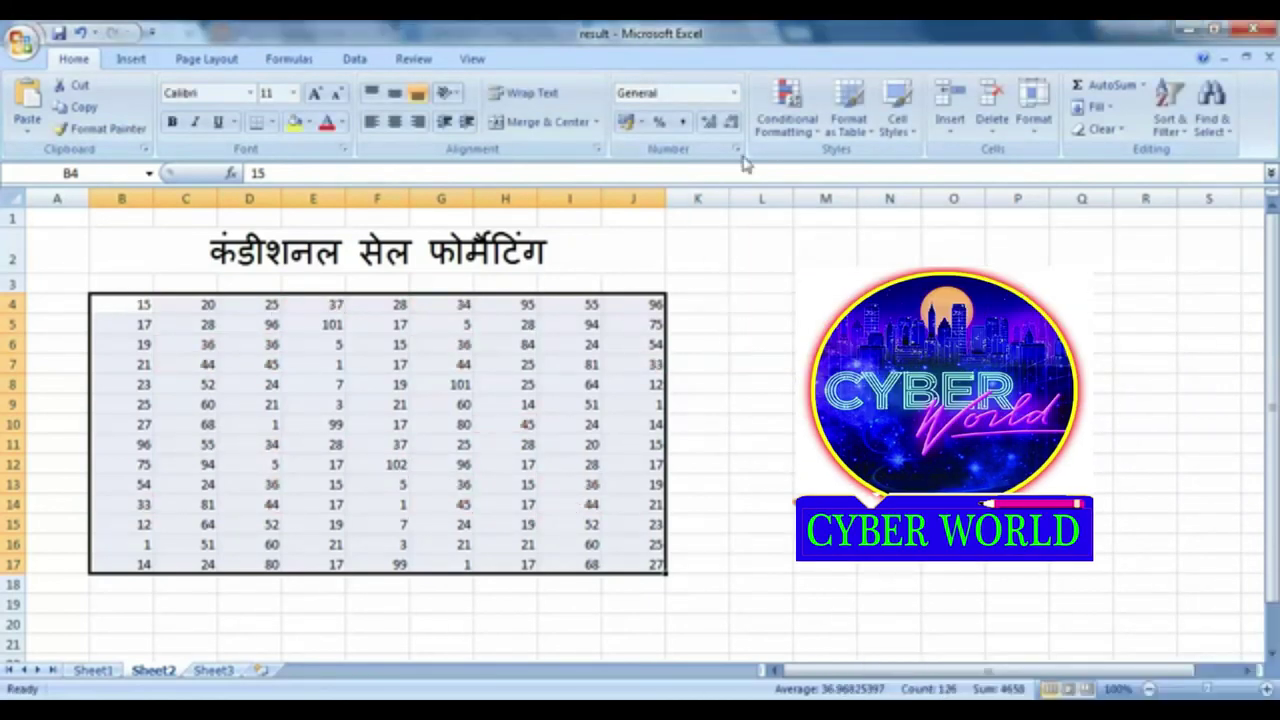
Step: Add a Unique values rule with light red fill and dark red text
{"action": "left_click", "coordinate": [786, 108]}
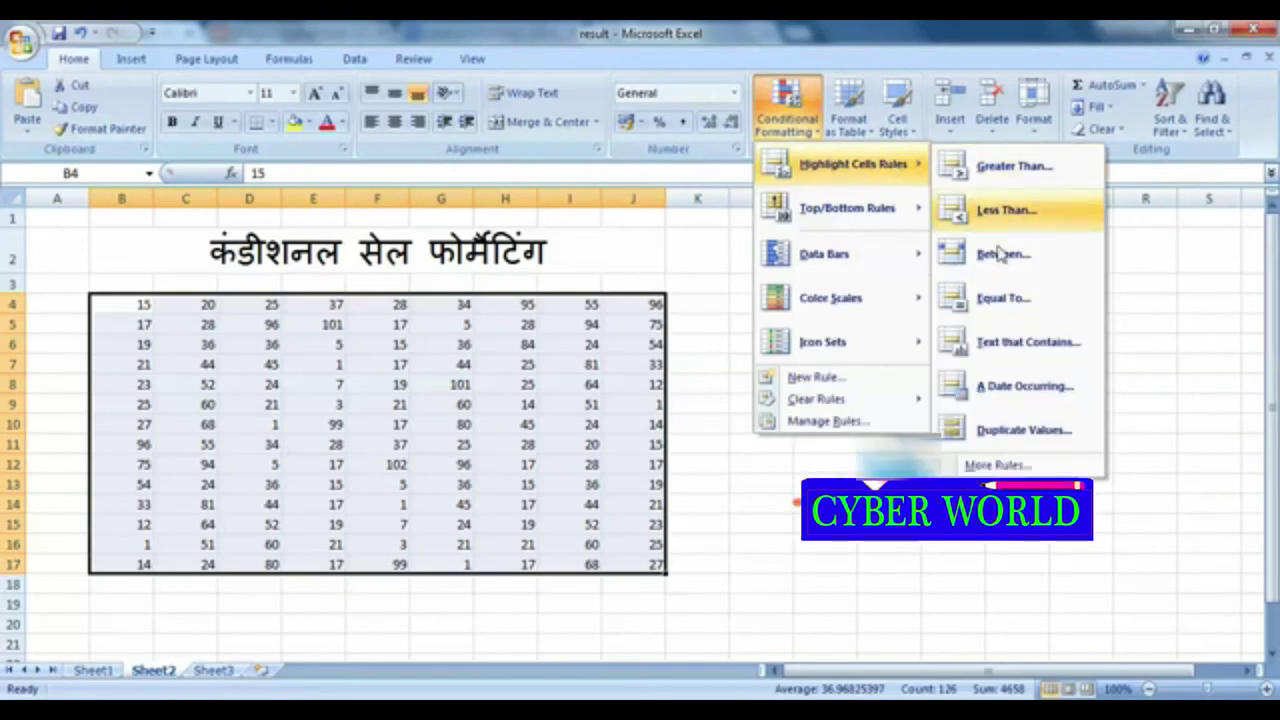
{"action": "left_click", "coordinate": [1012, 440]}
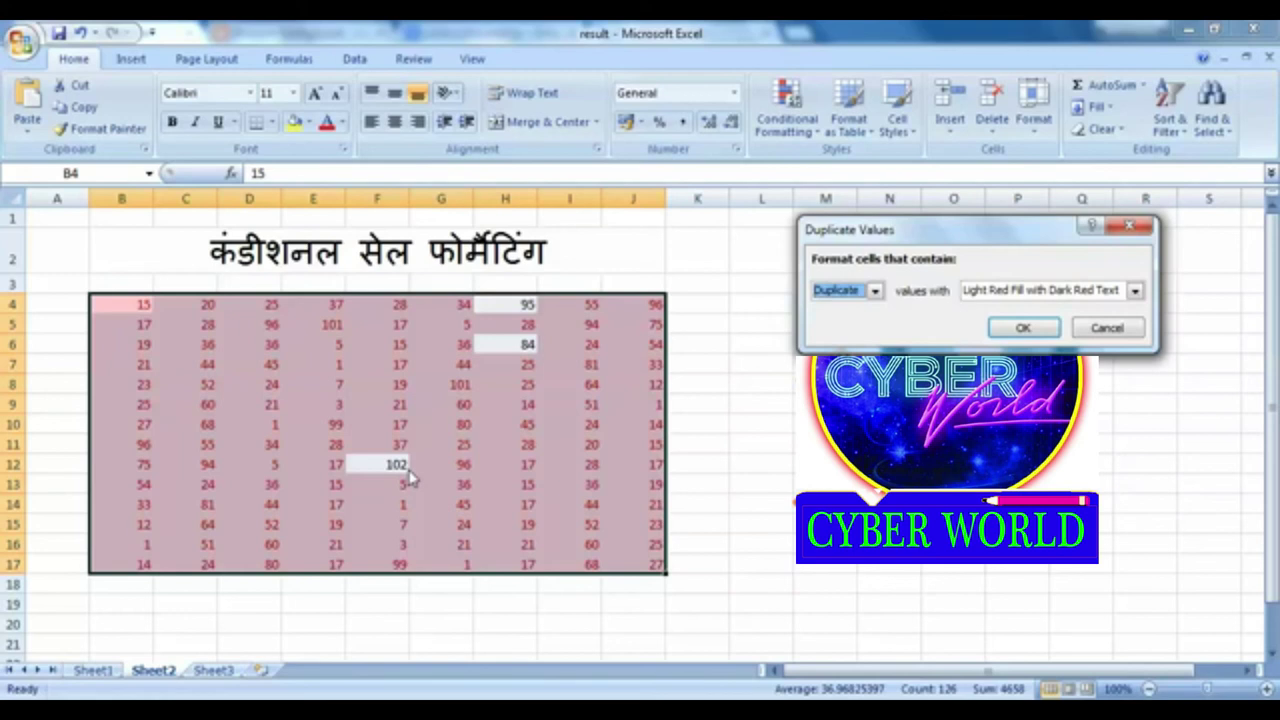
{"action": "left_click", "coordinate": [875, 291]}
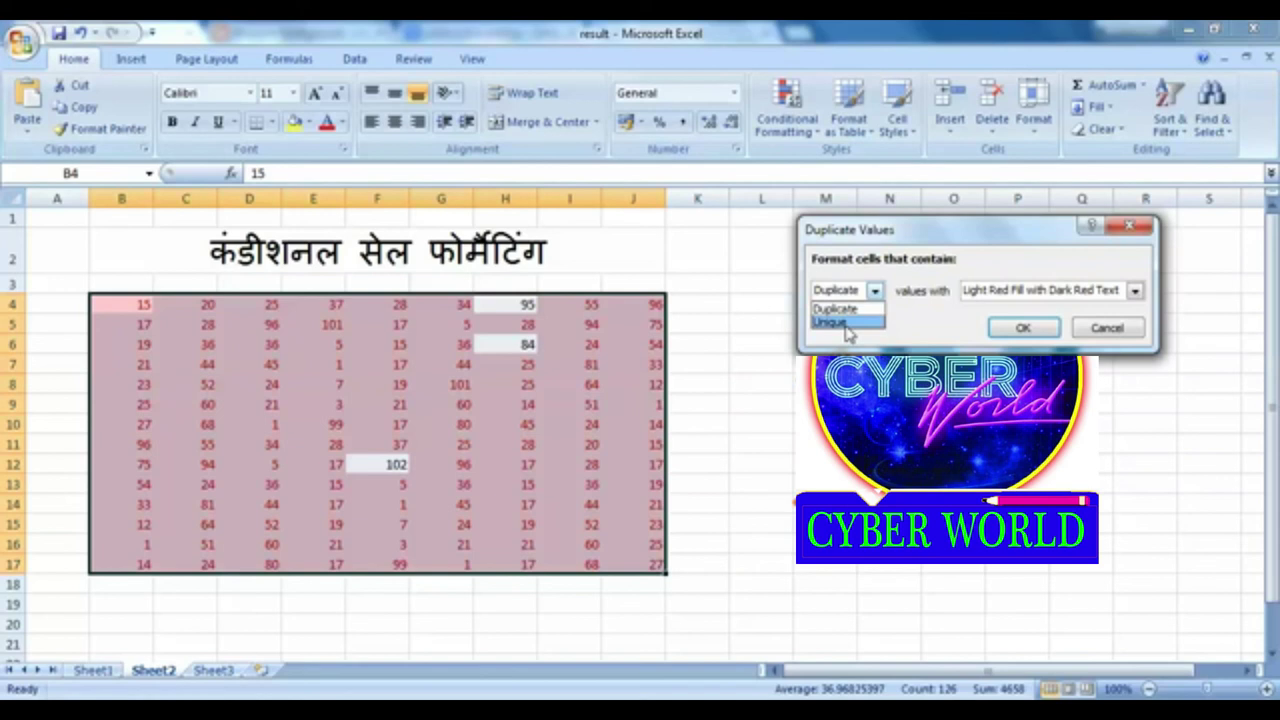
{"action": "left_click", "coordinate": [847, 323]}
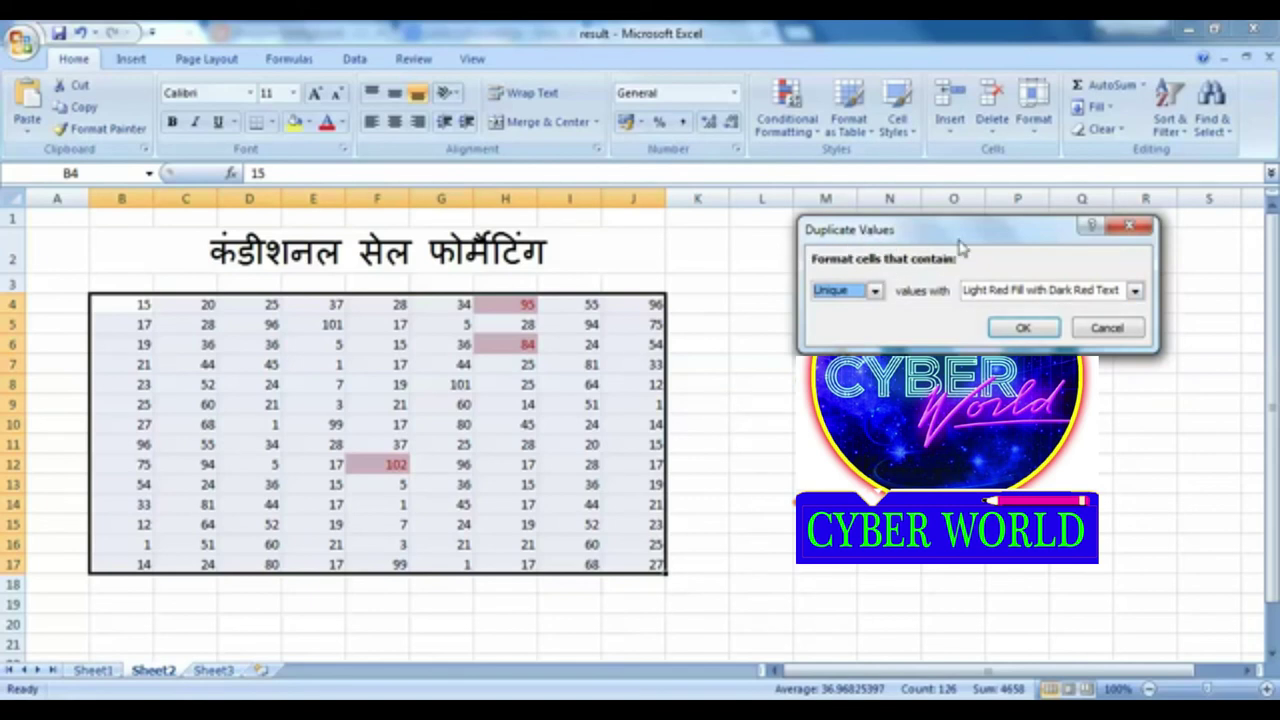
{"action": "left_click", "coordinate": [1021, 327]}
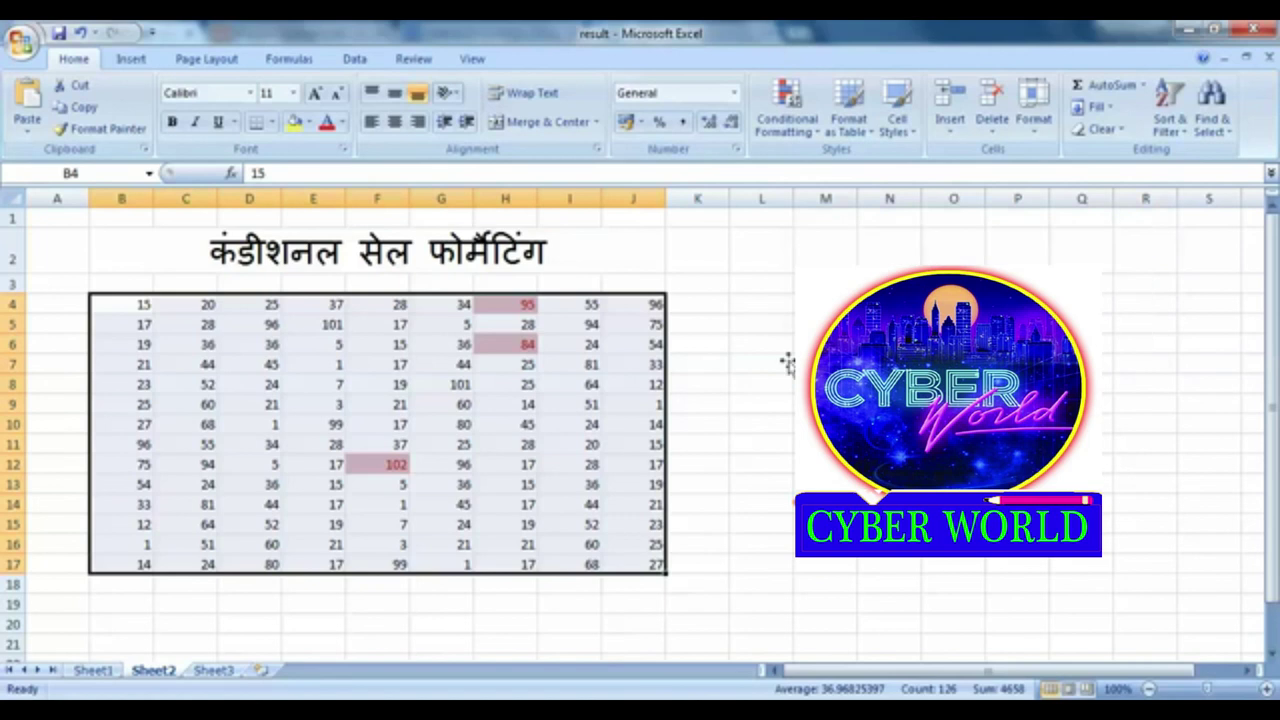
{"action": "left_click", "coordinate": [741, 390]}
Step: Select cell J6, then open the Conditional Formatting menu and close it unchanged
{"action": "left_click", "coordinate": [645, 340]}
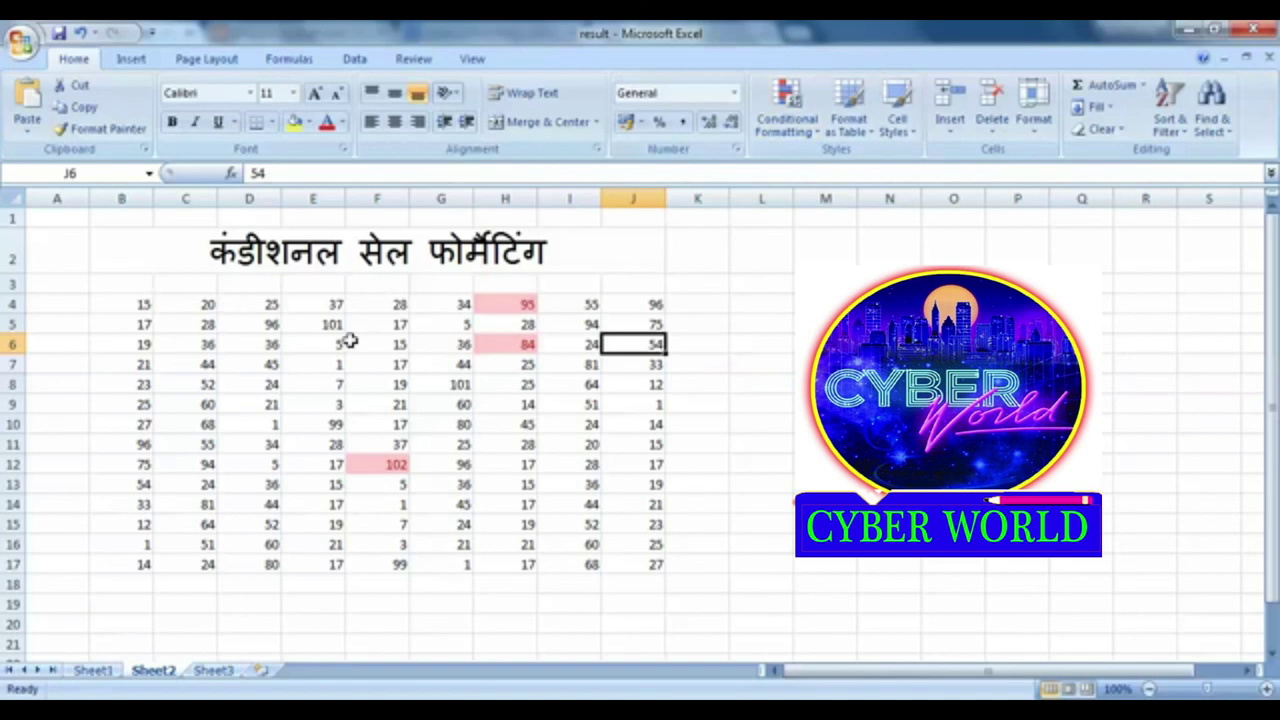
{"action": "left_click", "coordinate": [787, 108]}
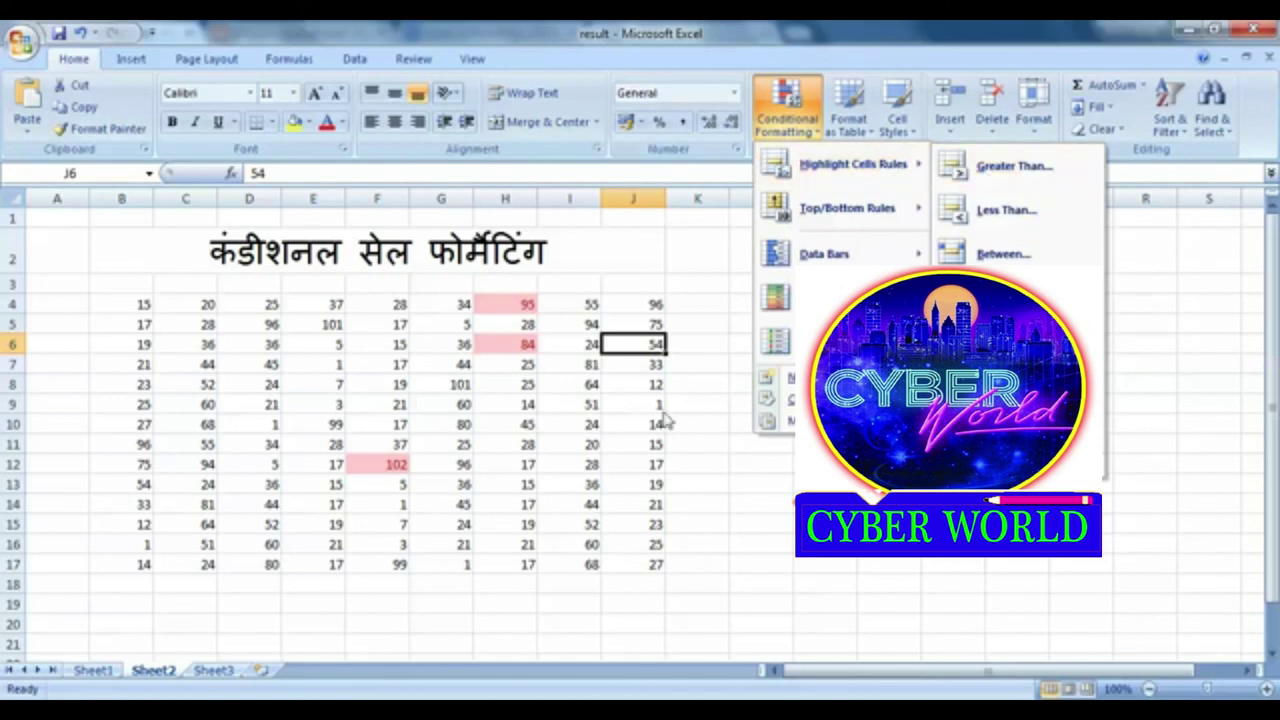
{"action": "left_click", "coordinate": [657, 444]}
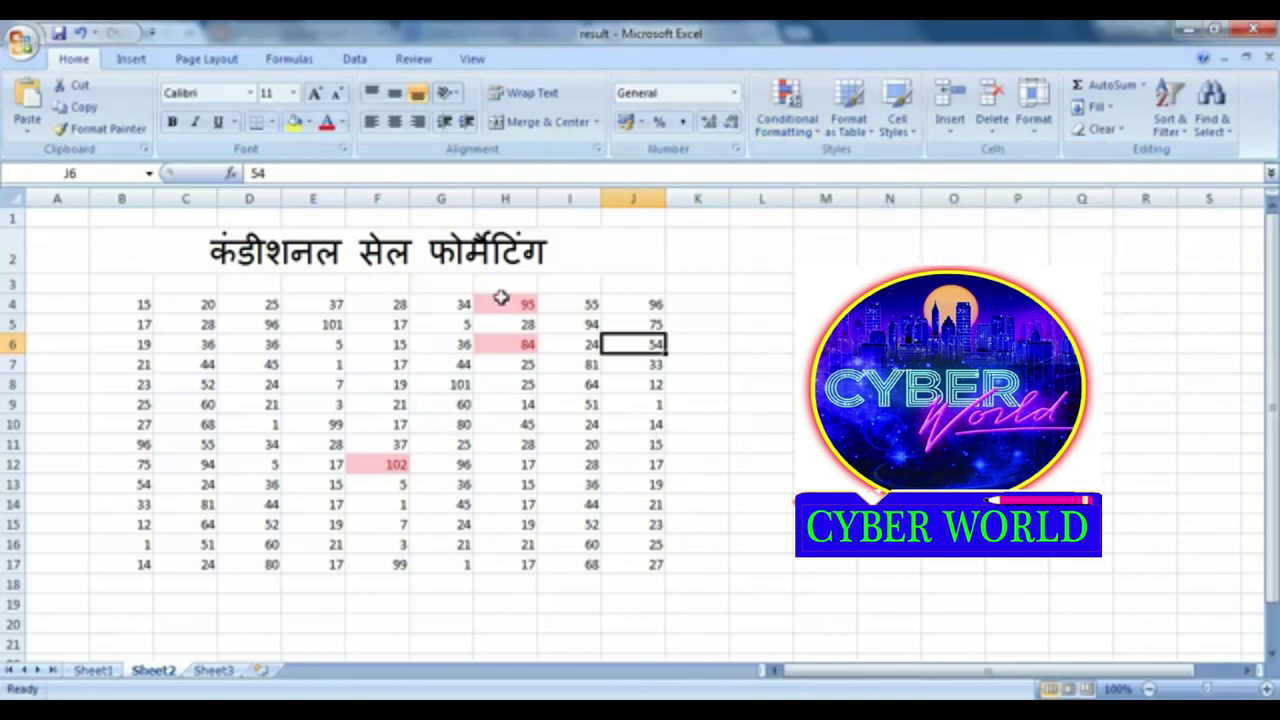